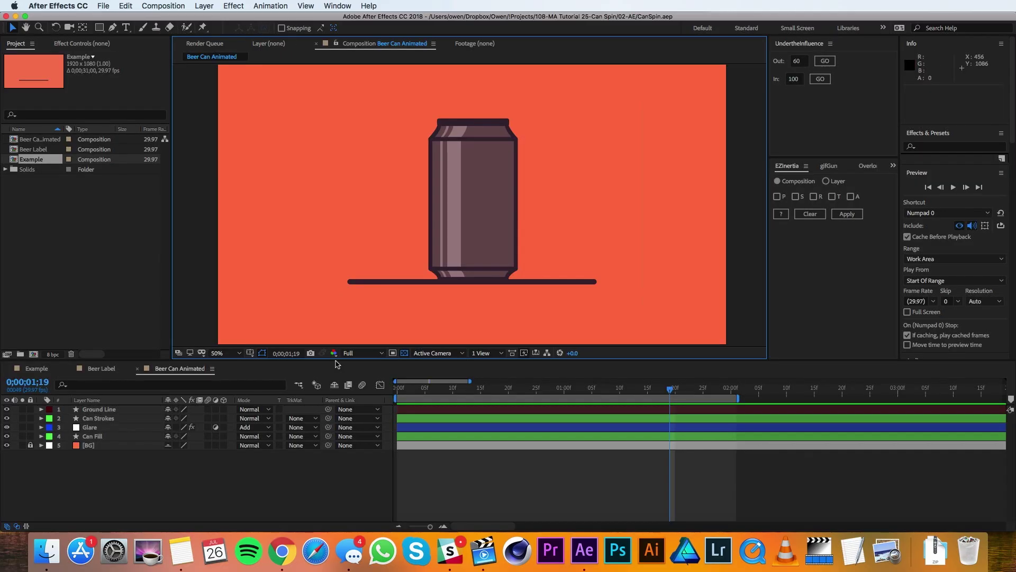
Step: Check the can's layers, deselect everything, and switch to the Beer Label composition
{"action": "left_click", "coordinate": [457, 229]}
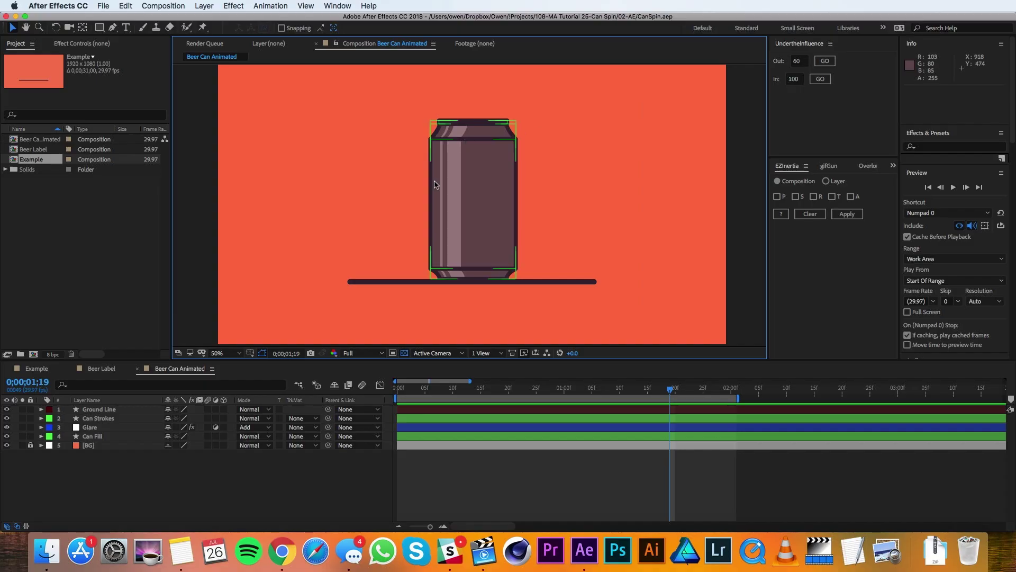
{"action": "key", "text": "F2"}
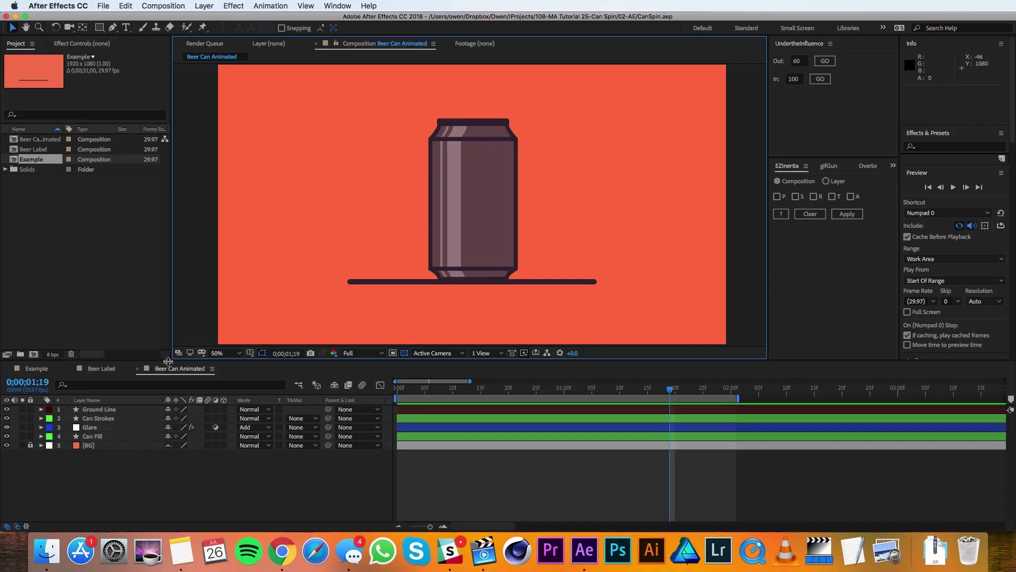
{"action": "left_click", "coordinate": [102, 369]}
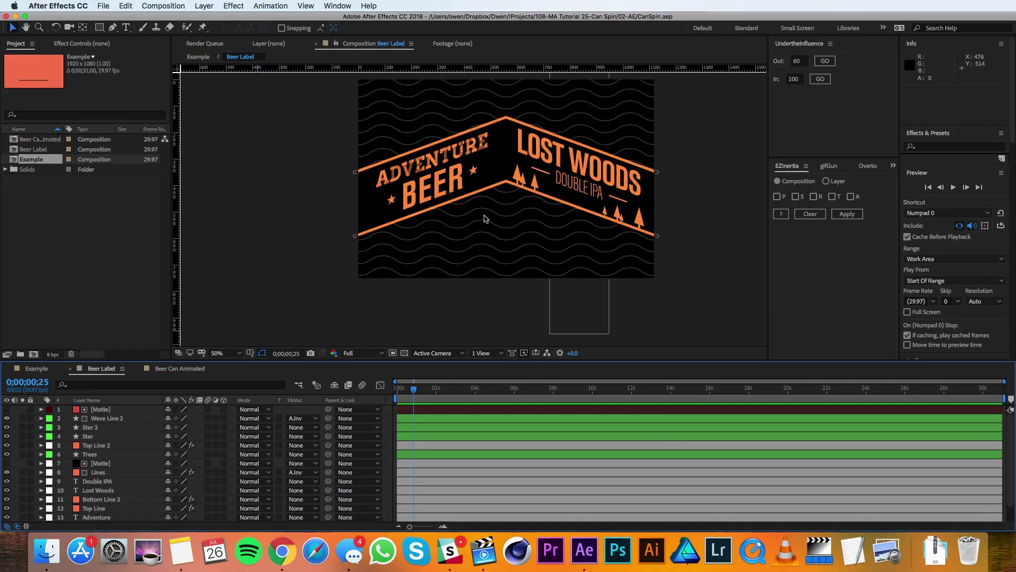
Step: Review the Lost Woods Double IPA label artwork, then return to Beer Can Animated
{"action": "scroll", "coordinate": [471, 198], "scroll_direction": "up", "scroll_amount": 5}
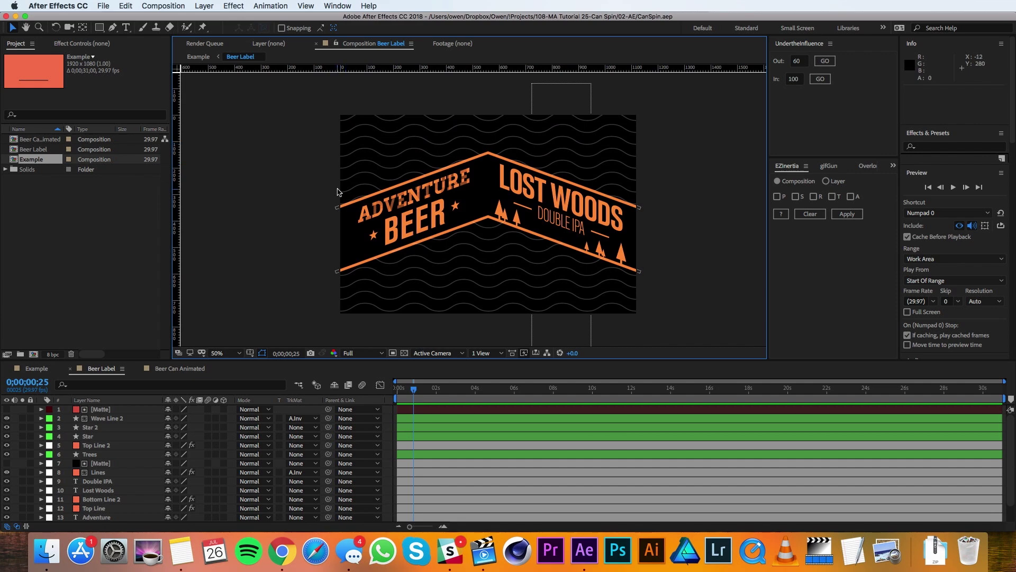
{"action": "left_click", "coordinate": [180, 368]}
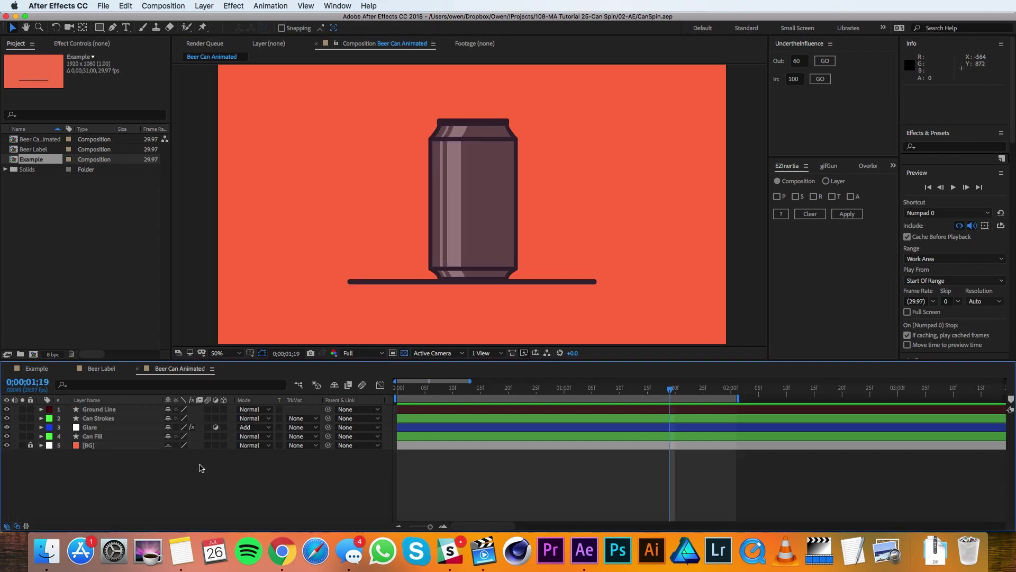
Step: Add Beer Label as the top layer and shift it right to 1366, 562 so ADVENTURE BEER overlaps the can
{"action": "left_click_drag", "start_coordinate": [39, 151], "coordinate": [100, 406]}
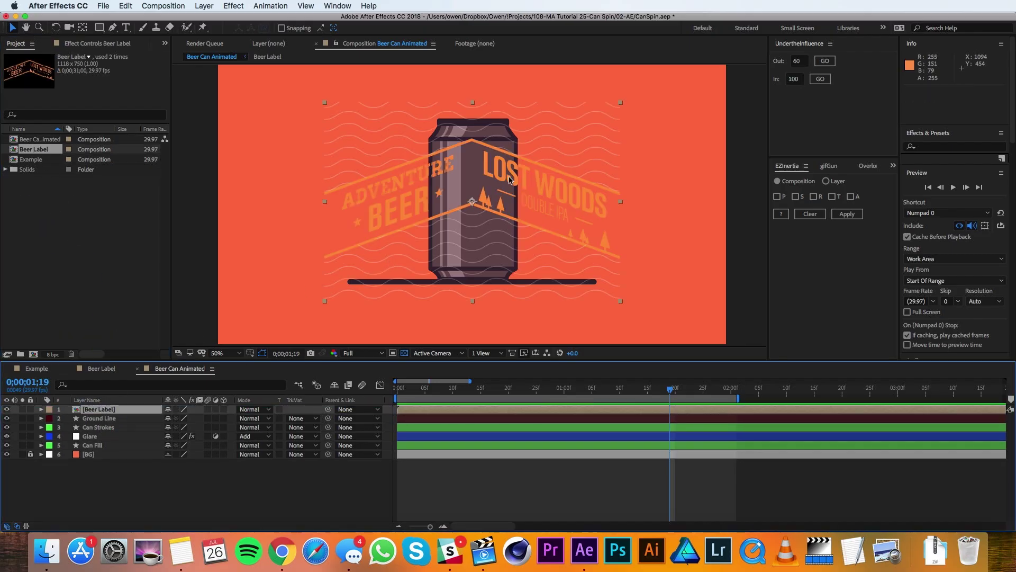
{"action": "left_click_drag", "start_coordinate": [516, 164], "coordinate": [516, 169]}
{"action": "key", "text": "space"}
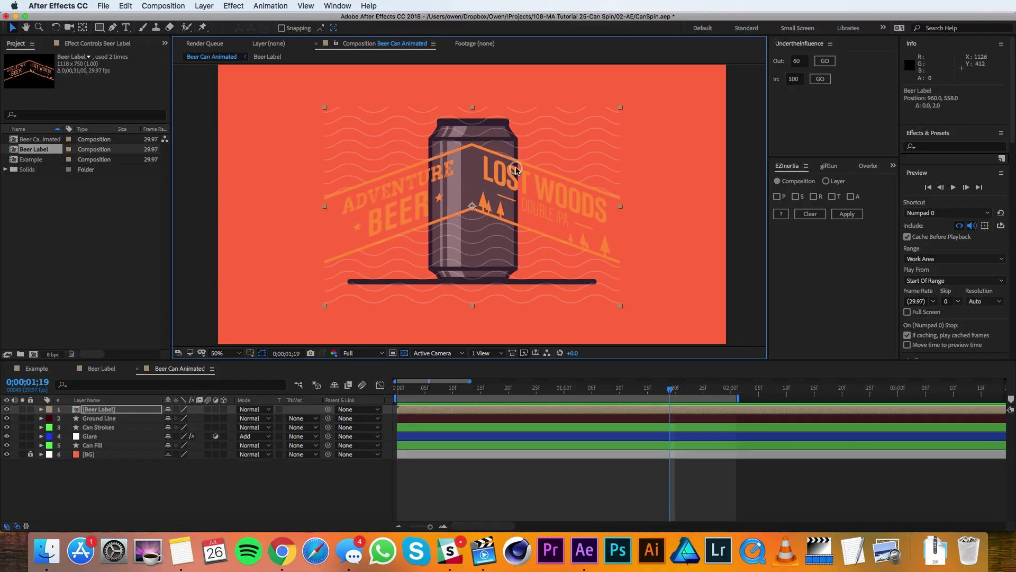
{"action": "key", "text": "space"}
{"action": "key", "text": "Down"}
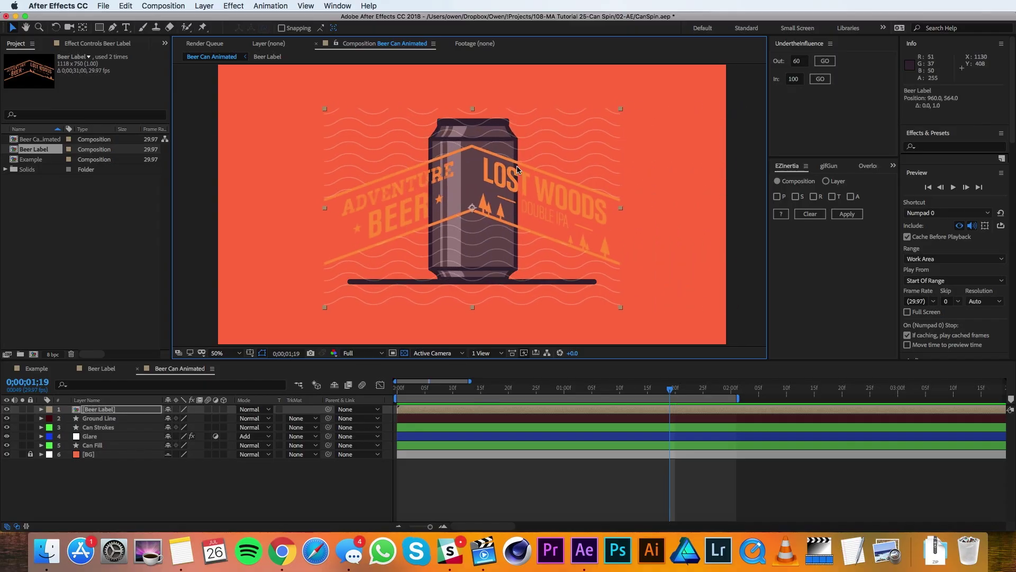
{"action": "left_click_drag", "start_coordinate": [517, 168], "coordinate": [564, 164]}
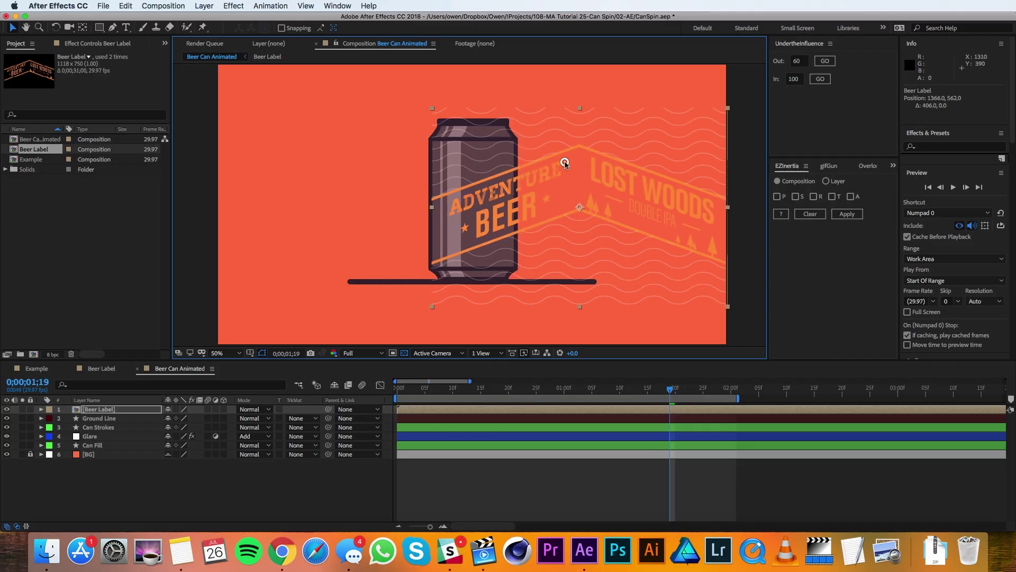
{"action": "left_click", "coordinate": [234, 5]}
Step: Give Beer Label CC RepeTile with Expand Right 915 and place it below Glare
{"action": "mouse_move", "coordinate": [298, 250]}
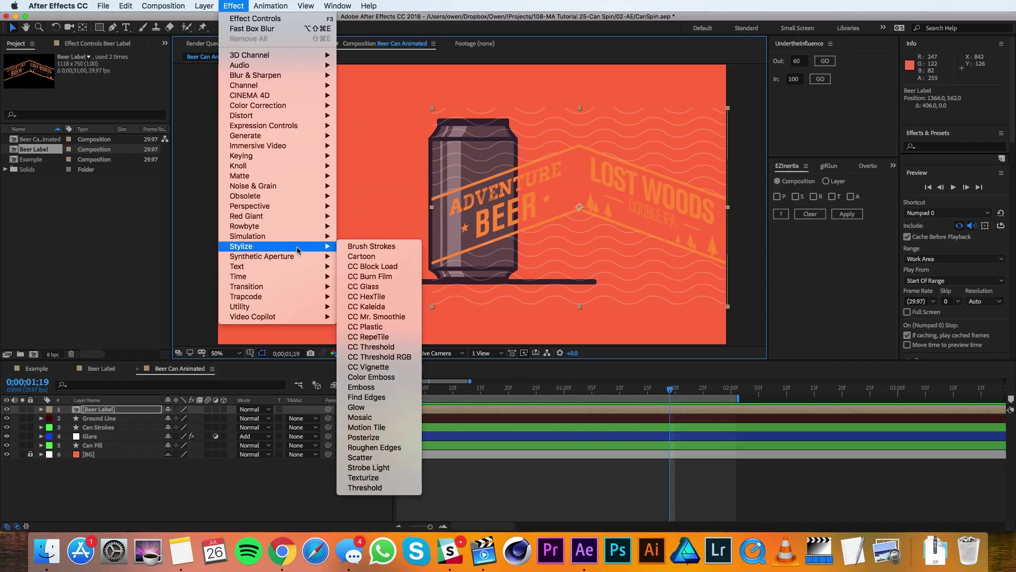
{"action": "left_click", "coordinate": [395, 337]}
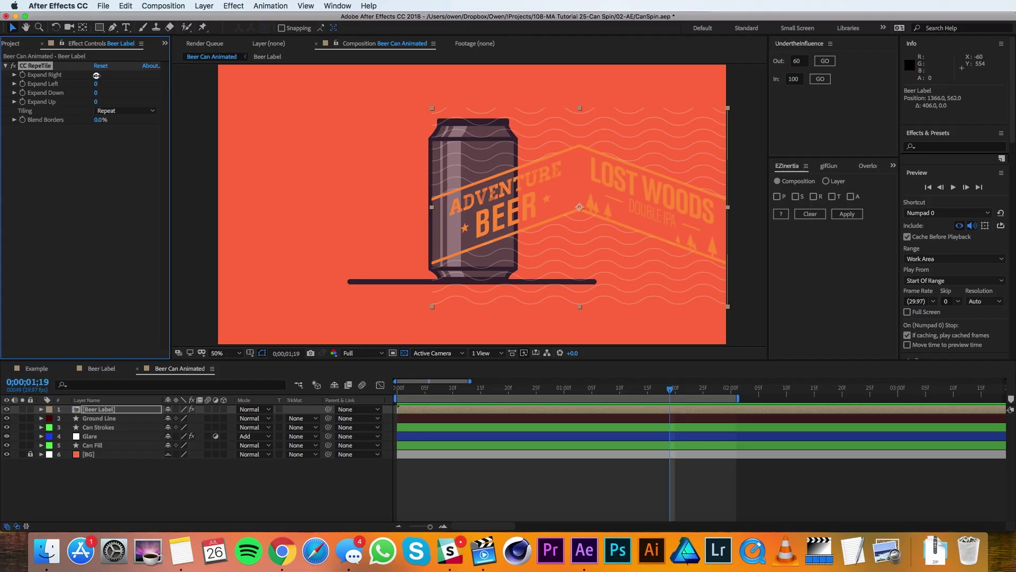
{"action": "left_click_drag", "start_coordinate": [119, 73], "coordinate": [273, 81]}
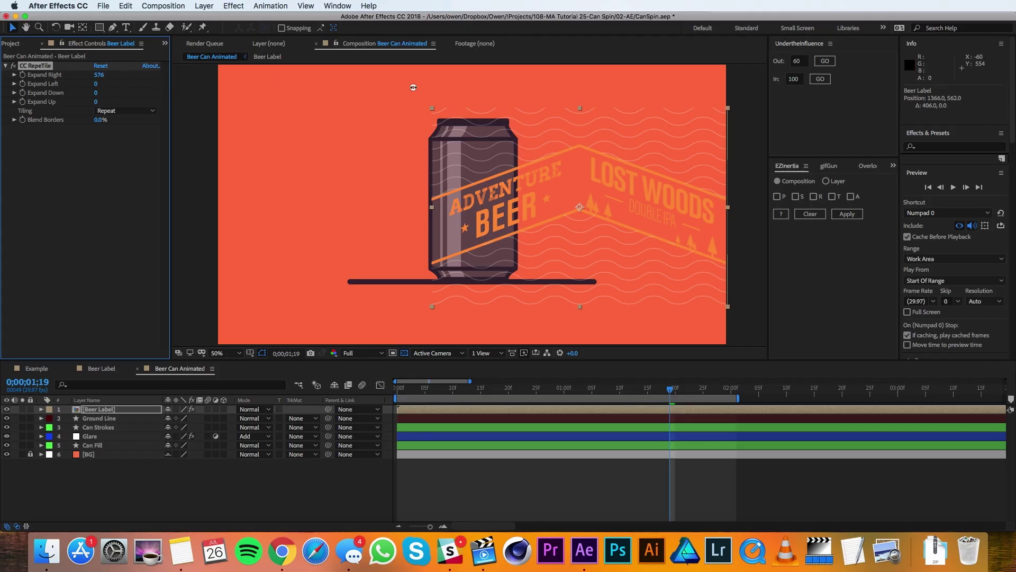
{"action": "left_click_drag", "start_coordinate": [598, 94], "coordinate": [423, 182]}
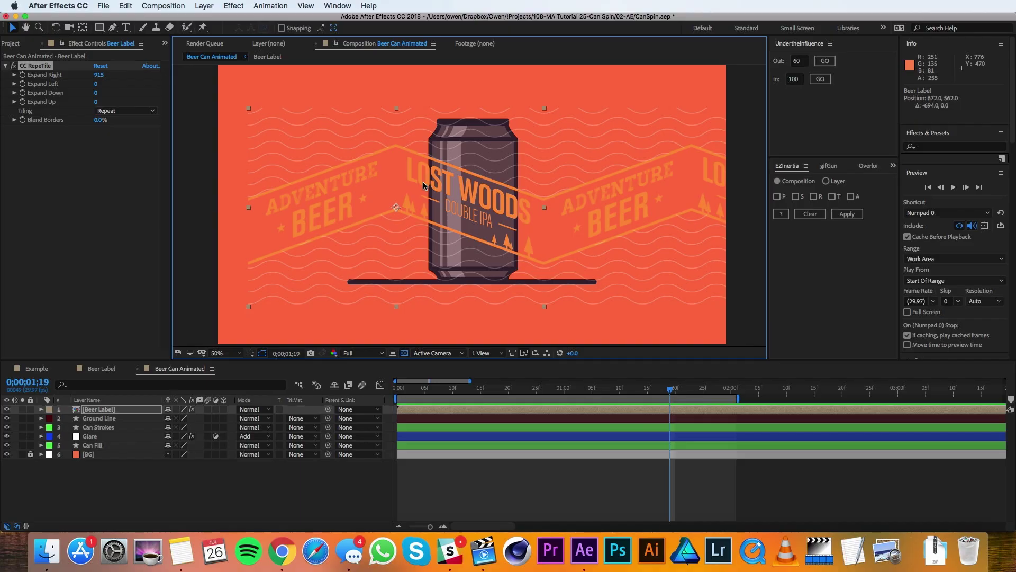
{"action": "key", "text": "super+z"}
{"action": "left_click_drag", "start_coordinate": [106, 413], "coordinate": [101, 441]}
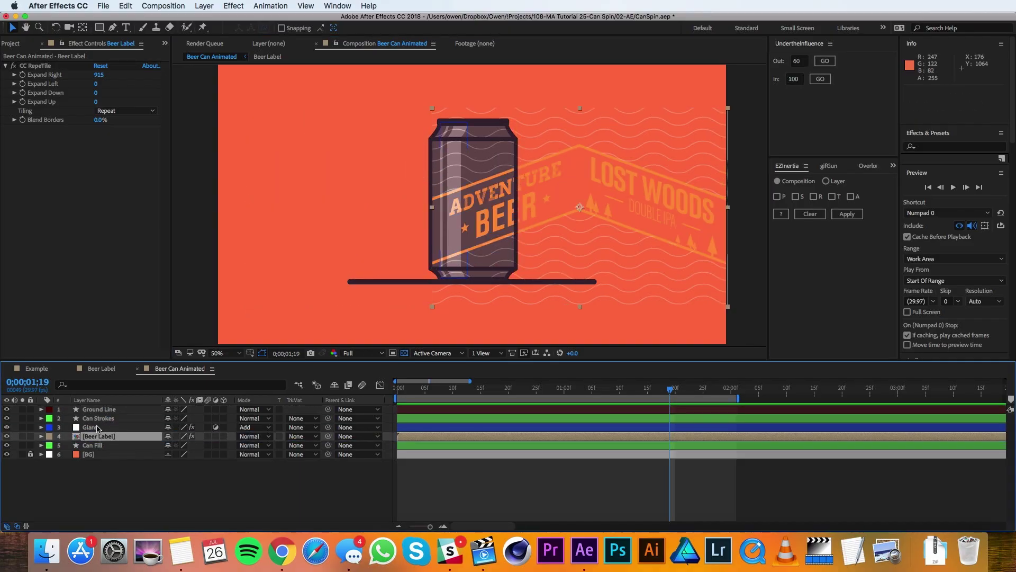
Step: Duplicate Can Fill and move Can Fill 2 above the Beer Label layer
{"action": "left_click", "coordinate": [94, 428]}
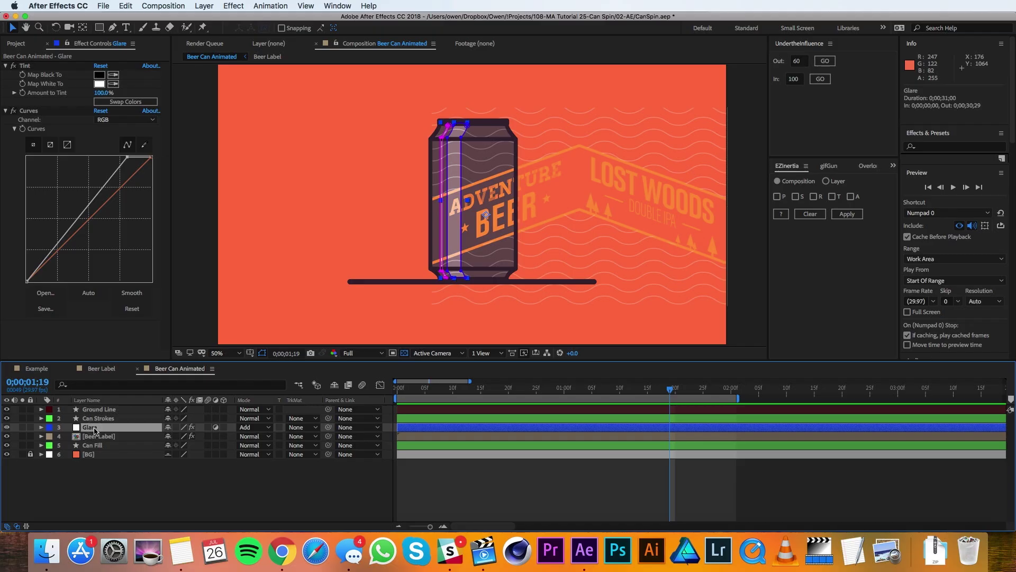
{"action": "left_click", "coordinate": [97, 446]}
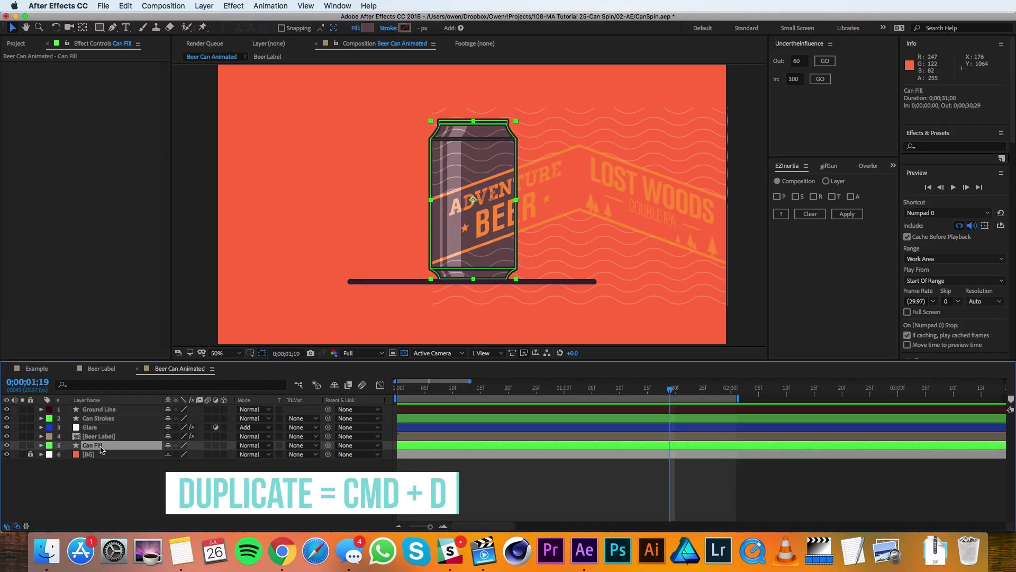
{"action": "key", "text": "super+d"}
{"action": "left_click_drag", "start_coordinate": [101, 447], "coordinate": [101, 436]}
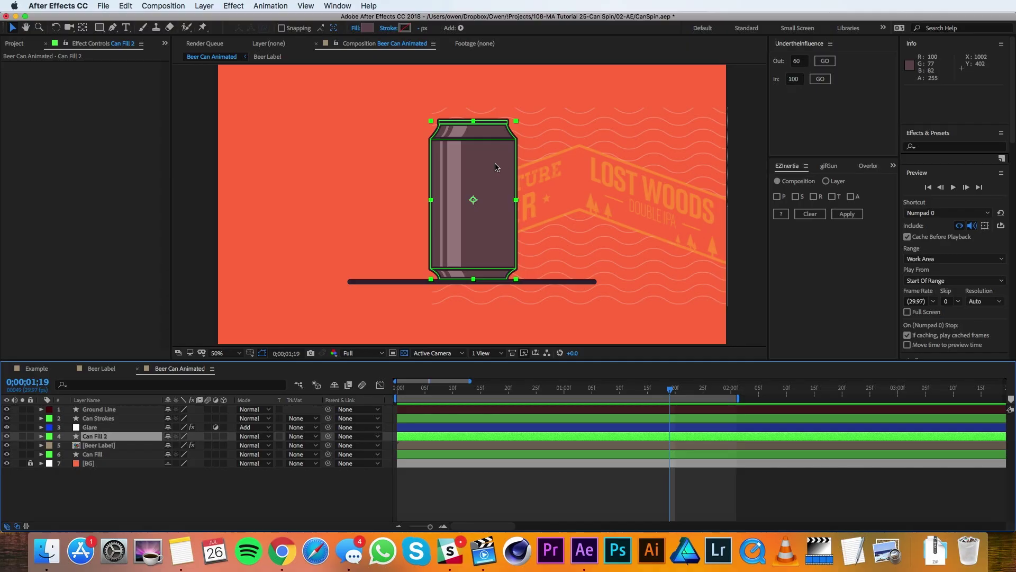
Step: Delete Groups 1, 2 and 4 from Can Fill 2, leaving only Group 3
{"action": "left_click", "coordinate": [42, 438]}
{"action": "left_click", "coordinate": [51, 446]}
{"action": "left_click", "coordinate": [74, 464]}
{"action": "left_click", "coordinate": [74, 455], "text": "shift"}
{"action": "key", "text": "Delete"}
{"action": "left_click", "coordinate": [77, 464]}
{"action": "key", "text": "Delete"}
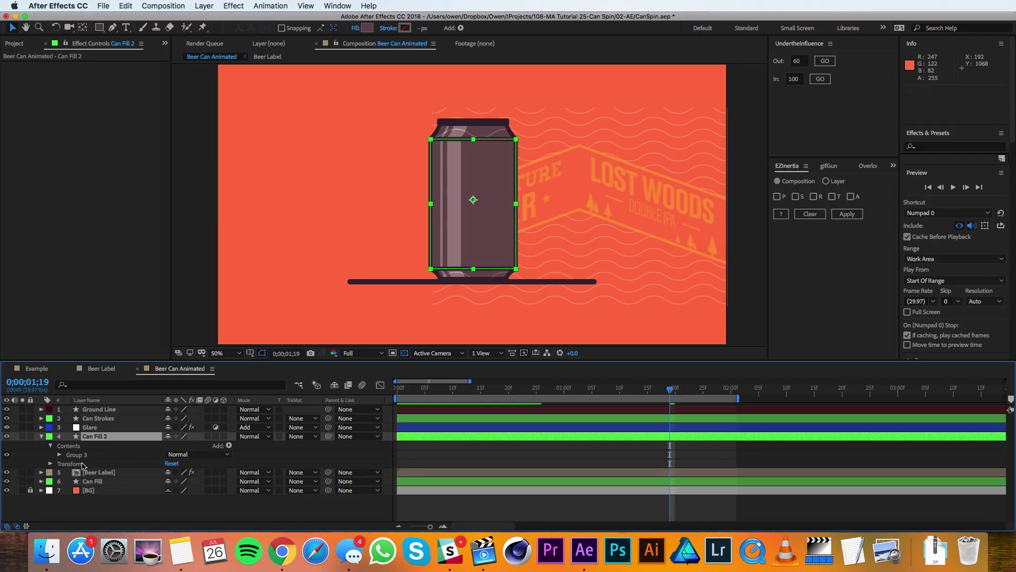
{"action": "left_click", "coordinate": [42, 436]}
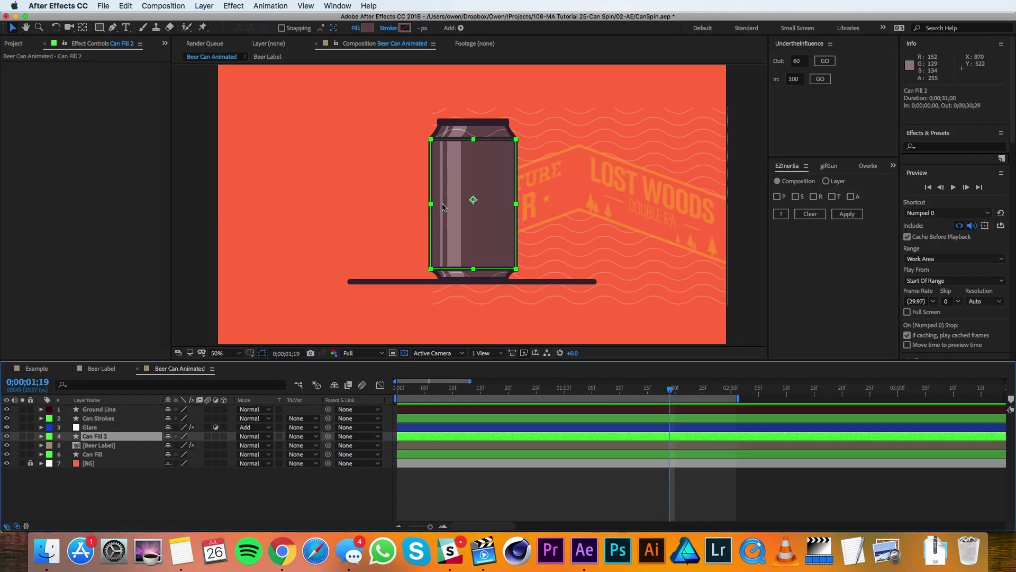
Step: Set Beer Label's track matte to Alpha Matte using Can Fill 2
{"action": "left_click", "coordinate": [113, 447]}
{"action": "left_click", "coordinate": [298, 446]}
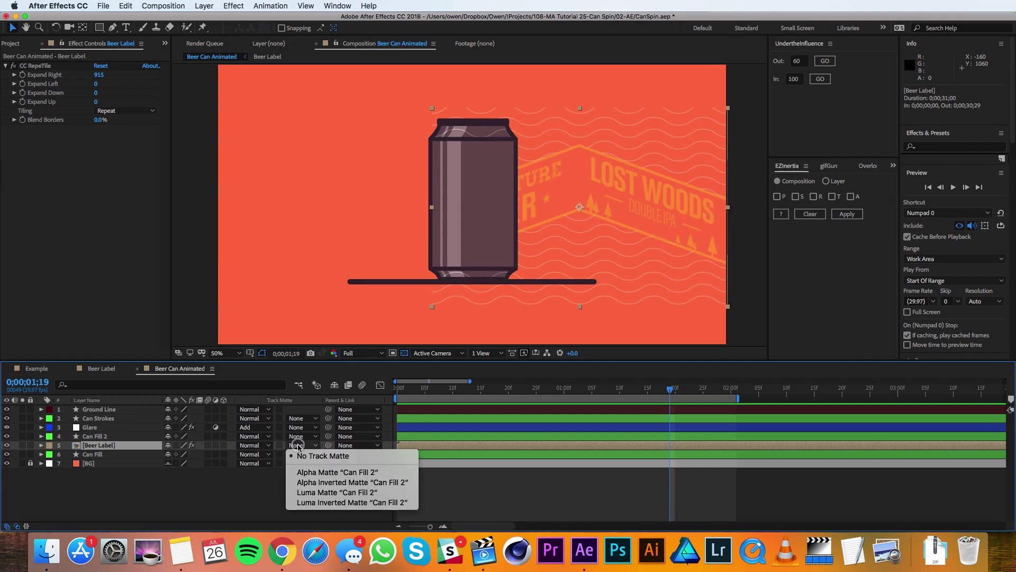
{"action": "left_click", "coordinate": [303, 472]}
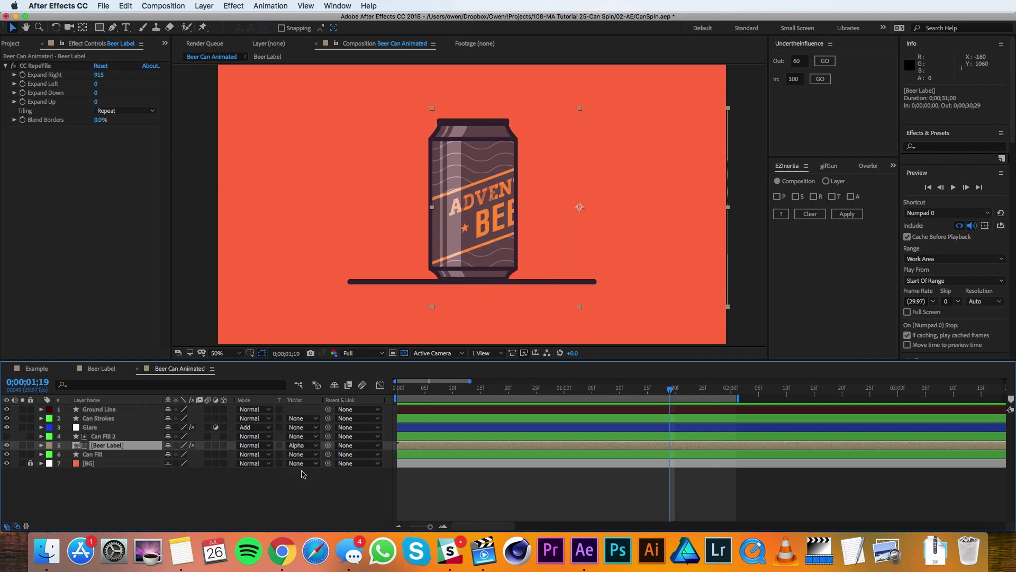
{"action": "left_click", "coordinate": [200, 5]}
Step: Create a null at the top of the stack named 'Can Control 1'
{"action": "mouse_move", "coordinate": [214, 22]}
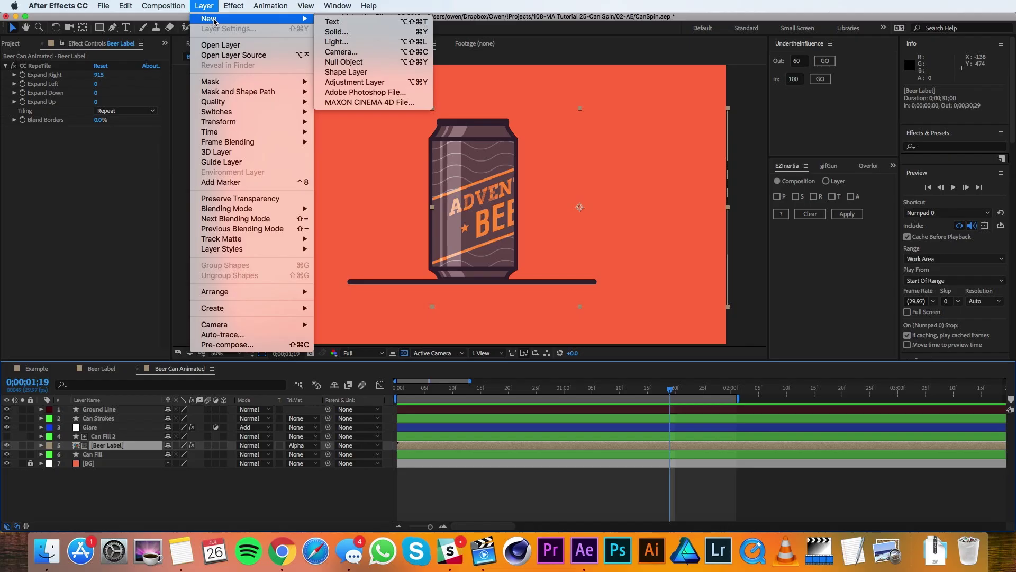
{"action": "left_click", "coordinate": [384, 63]}
{"action": "left_click_drag", "start_coordinate": [99, 449], "coordinate": [97, 410]}
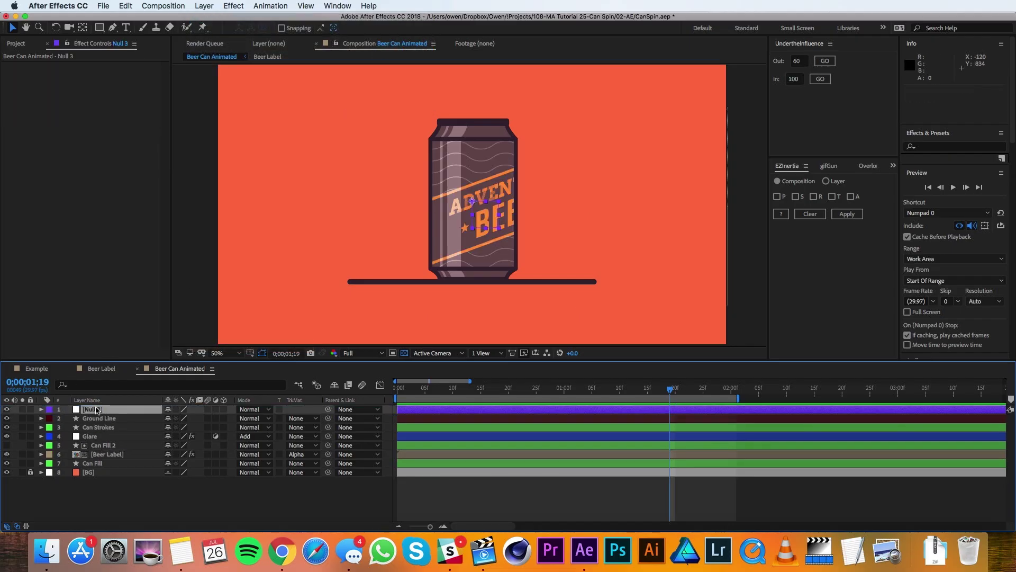
{"action": "key", "text": "Return"}
{"action": "type", "text": "Can"}
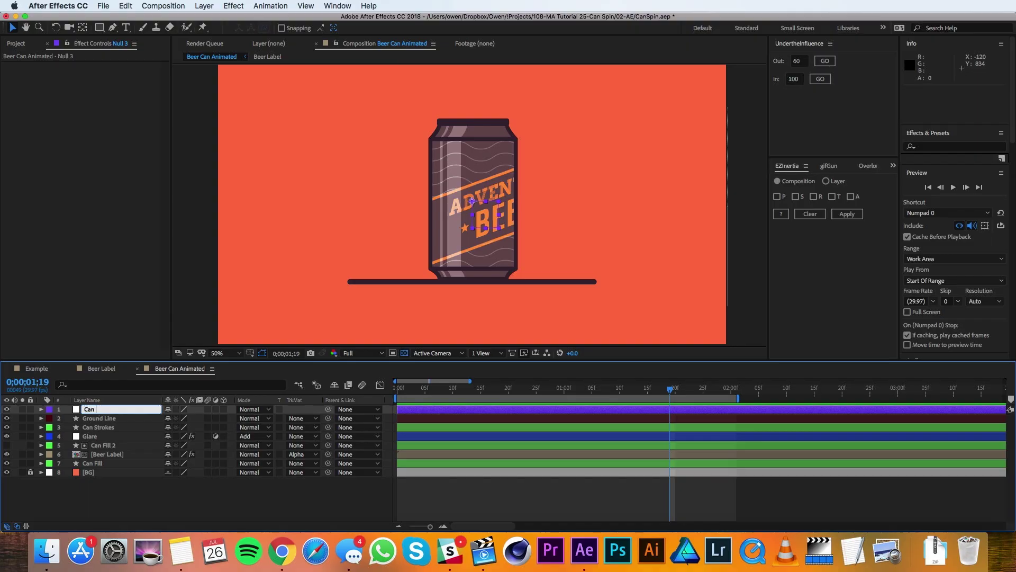
{"action": "type", "text": " Control 1"}
{"action": "key", "text": "Return"}
Step: Place Can Control 1 on the can's bottom-left corner, with Ground Line hidden
{"action": "left_click_drag", "start_coordinate": [482, 233], "coordinate": [458, 292]}
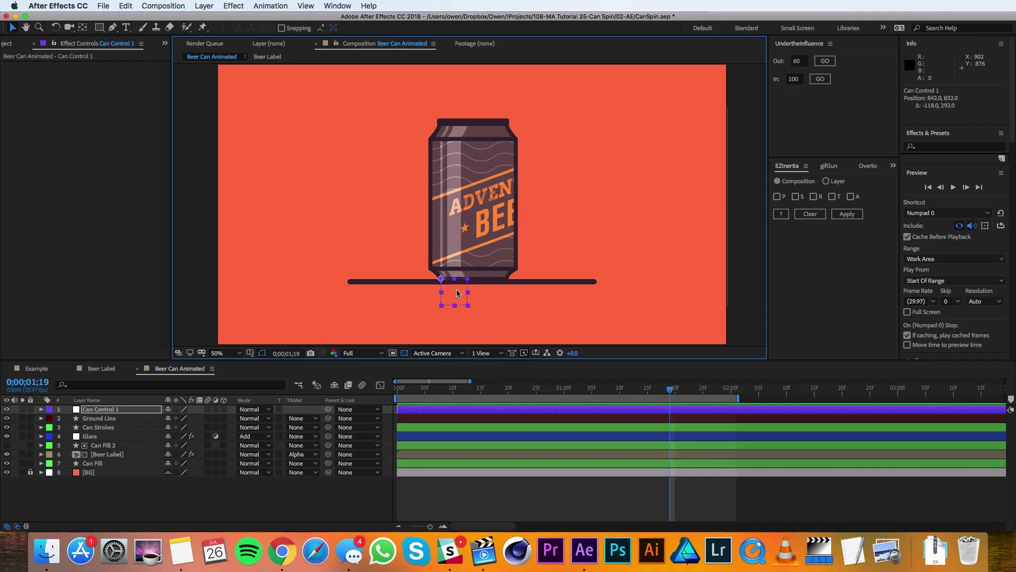
{"action": "key", "text": "slash"}
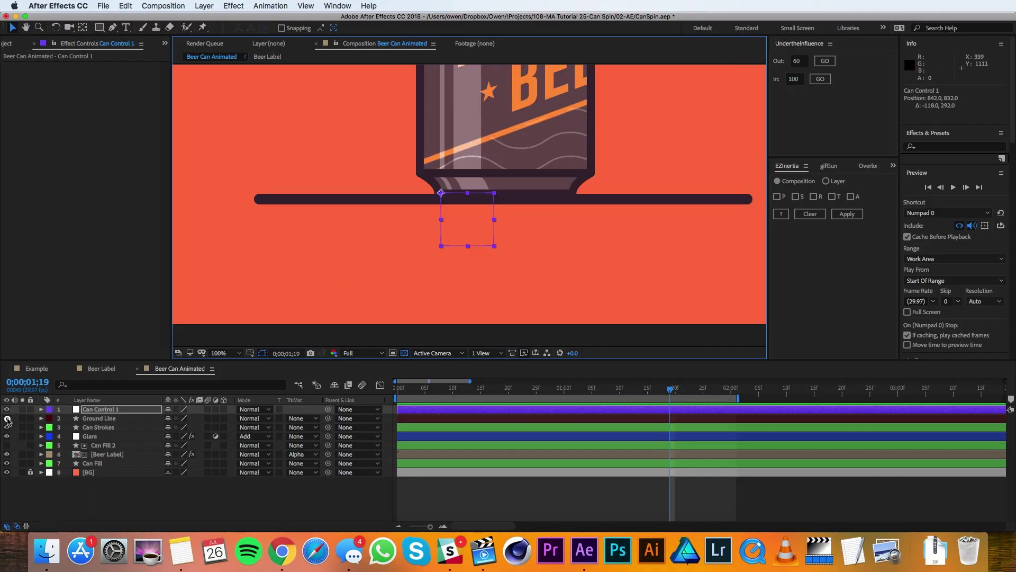
{"action": "left_click", "coordinate": [7, 418]}
{"action": "left_click_drag", "start_coordinate": [455, 216], "coordinate": [453, 215]}
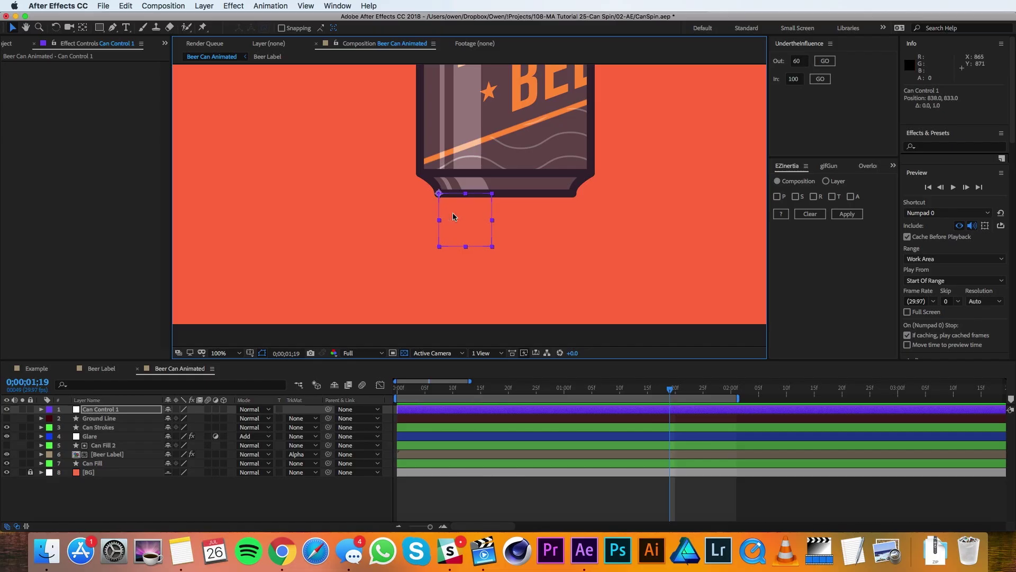
Step: Duplicate it as Can Control 2 at the bottom-right corner (1090, 833) and parent Can Control 1 to it
{"action": "left_click", "coordinate": [111, 413]}
{"action": "key", "text": "super+d"}
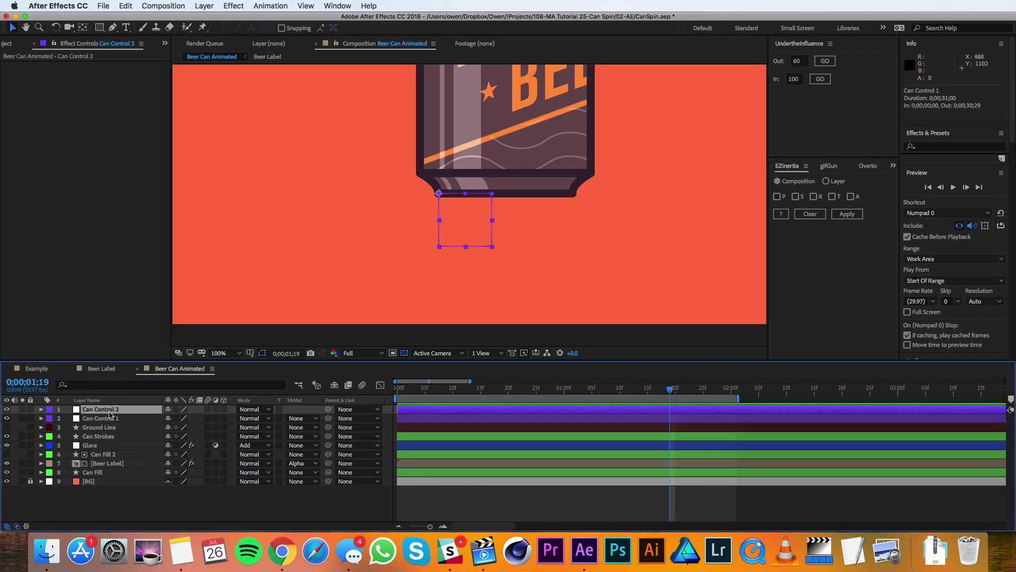
{"action": "left_click", "coordinate": [464, 214]}
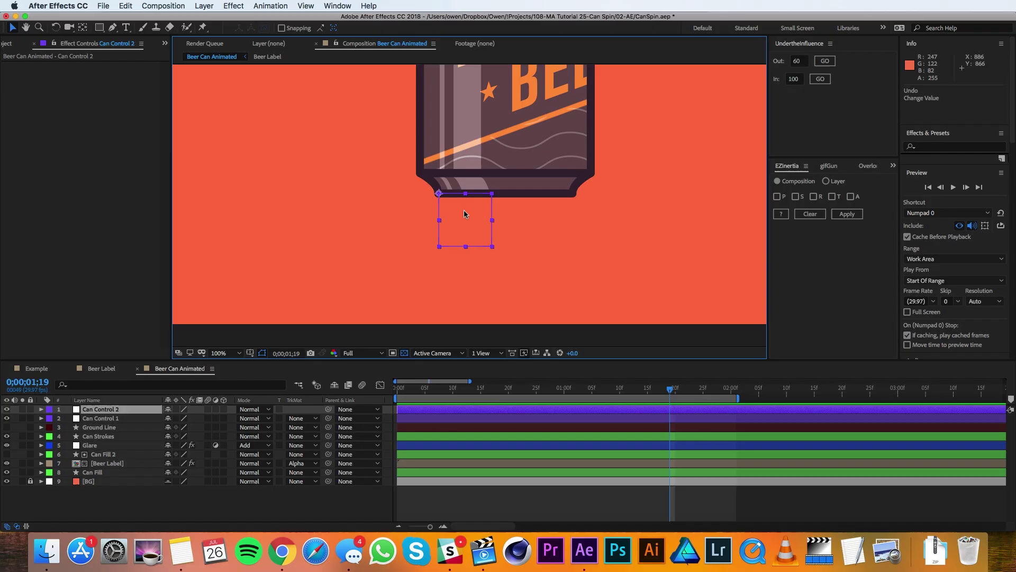
{"action": "left_click_drag", "start_coordinate": [464, 211], "coordinate": [597, 206]}
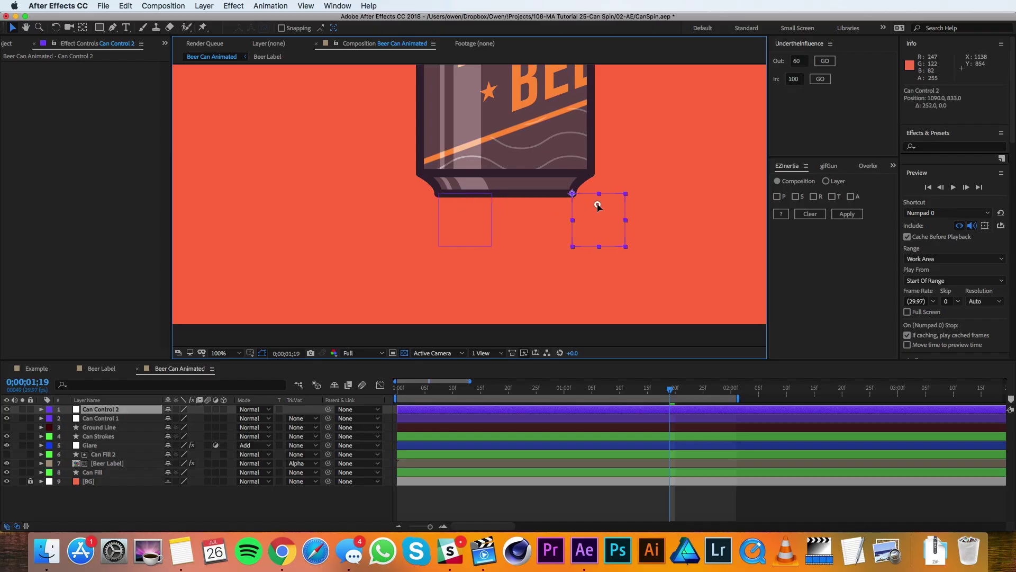
{"action": "left_click", "coordinate": [107, 418]}
{"action": "left_click_drag", "start_coordinate": [328, 421], "coordinate": [313, 411]}
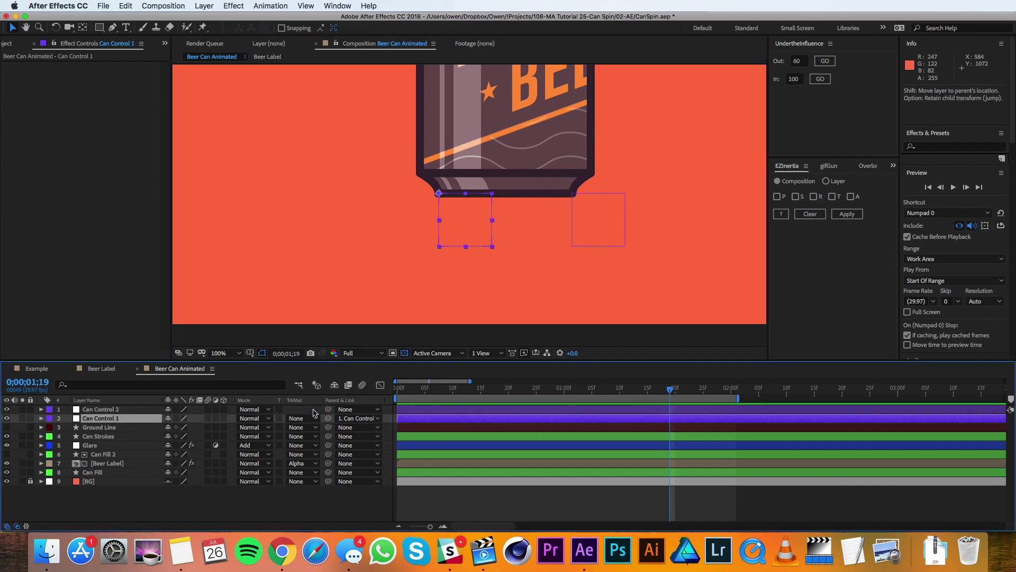
Step: Parent the five can layers, Can Strokes through Can Fill, to Can Control 1 and show Ground Line again
{"action": "left_click", "coordinate": [113, 436]}
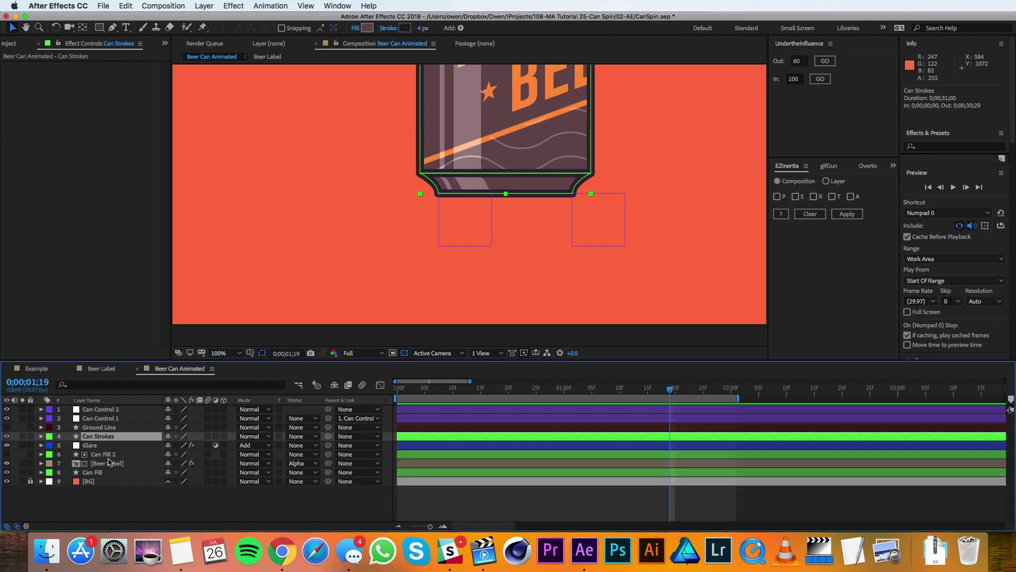
{"action": "left_click", "coordinate": [103, 472], "text": "shift"}
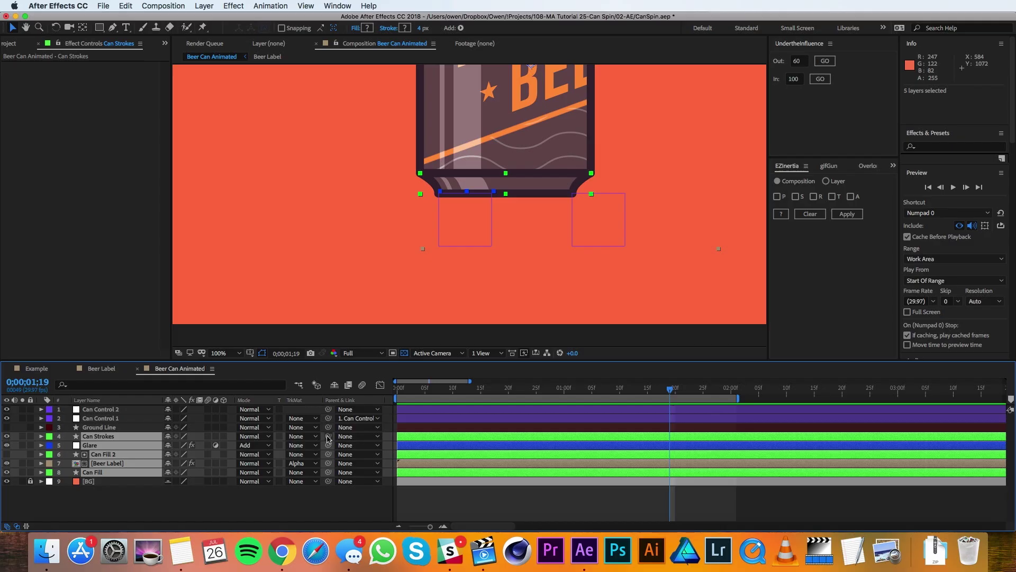
{"action": "left_click_drag", "start_coordinate": [328, 436], "coordinate": [177, 418]}
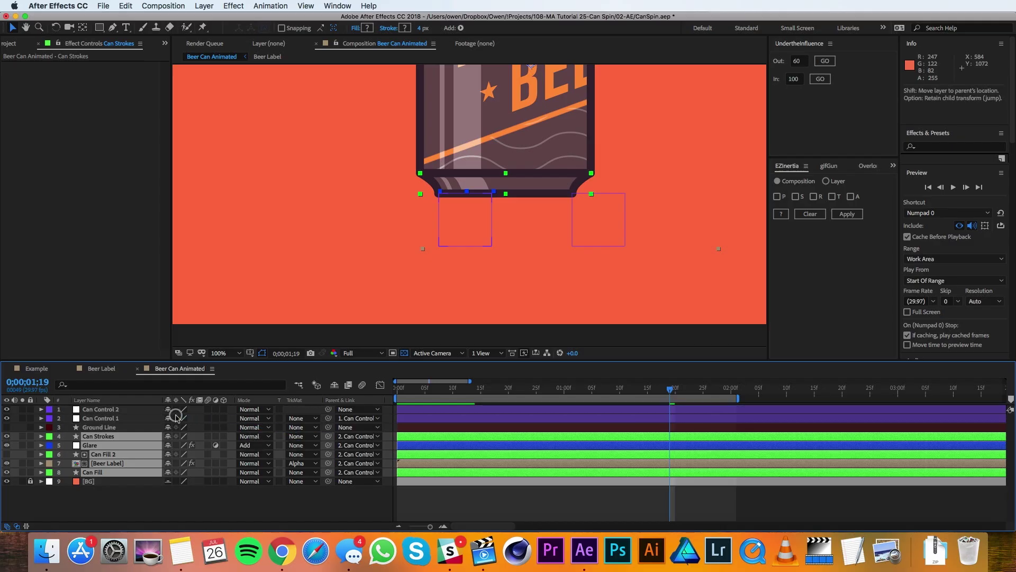
{"action": "left_click", "coordinate": [7, 427]}
{"action": "left_click", "coordinate": [150, 518]}
{"action": "key", "text": "comma"}
{"action": "key", "text": "comma"}
{"action": "key", "text": "comma"}
{"action": "key", "text": "comma"}
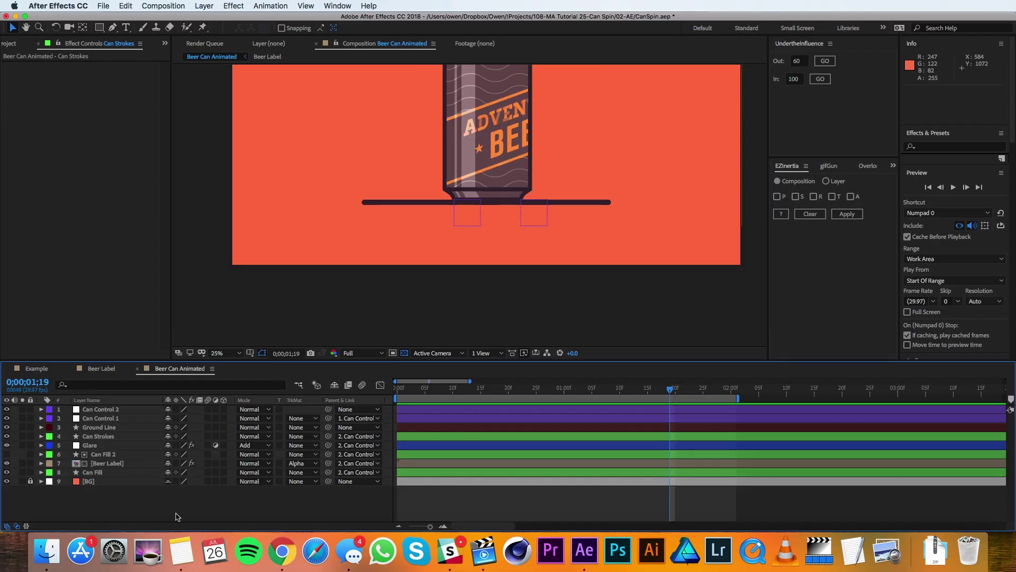
Step: Keyframe Can Control 1's Position and Rotation at 1;00, with Rotation -5°
{"action": "key", "text": "period"}
{"action": "key", "text": "period"}
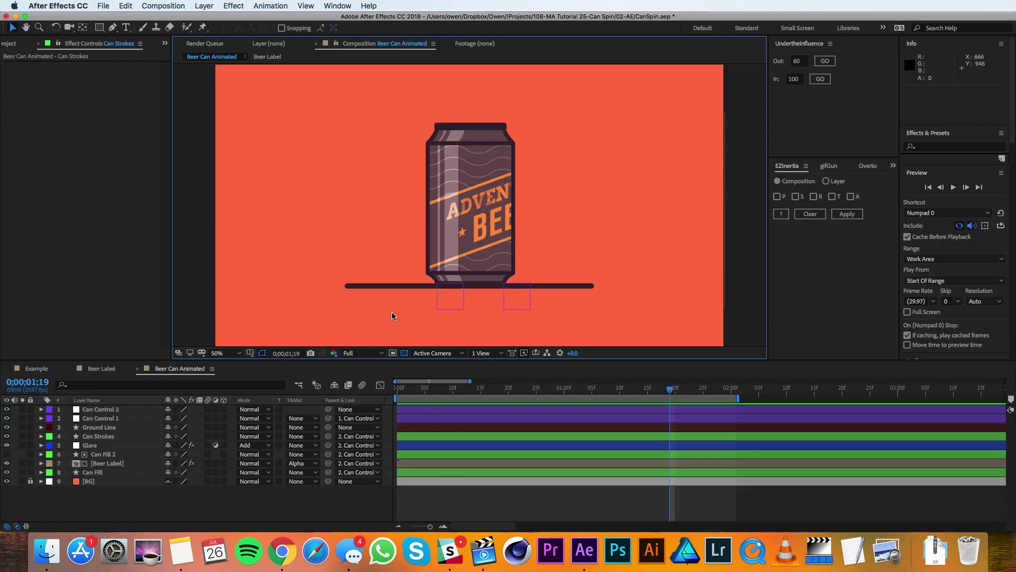
{"action": "left_click", "coordinate": [108, 418]}
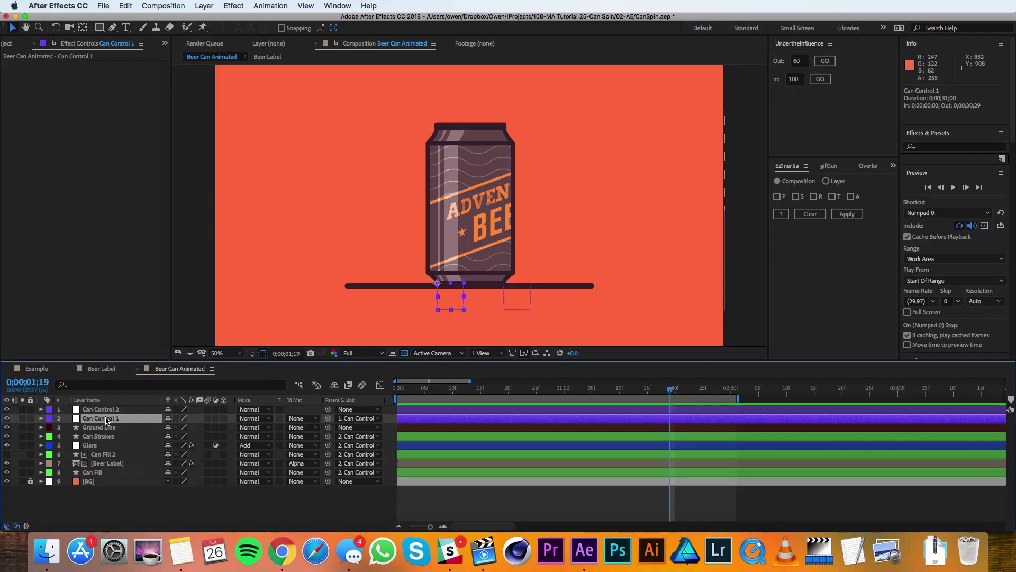
{"action": "key", "text": "p"}
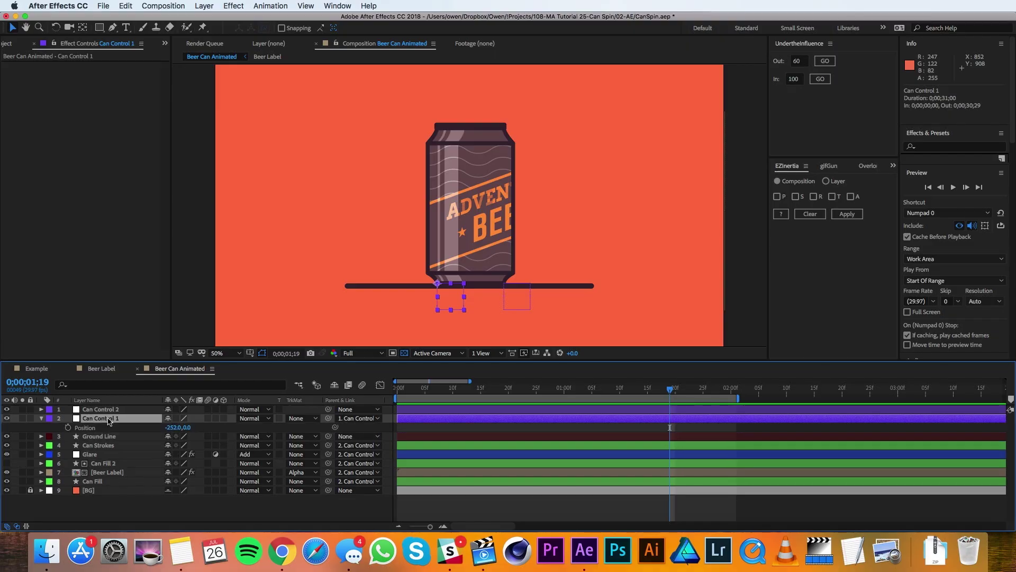
{"action": "key", "text": "shift+r"}
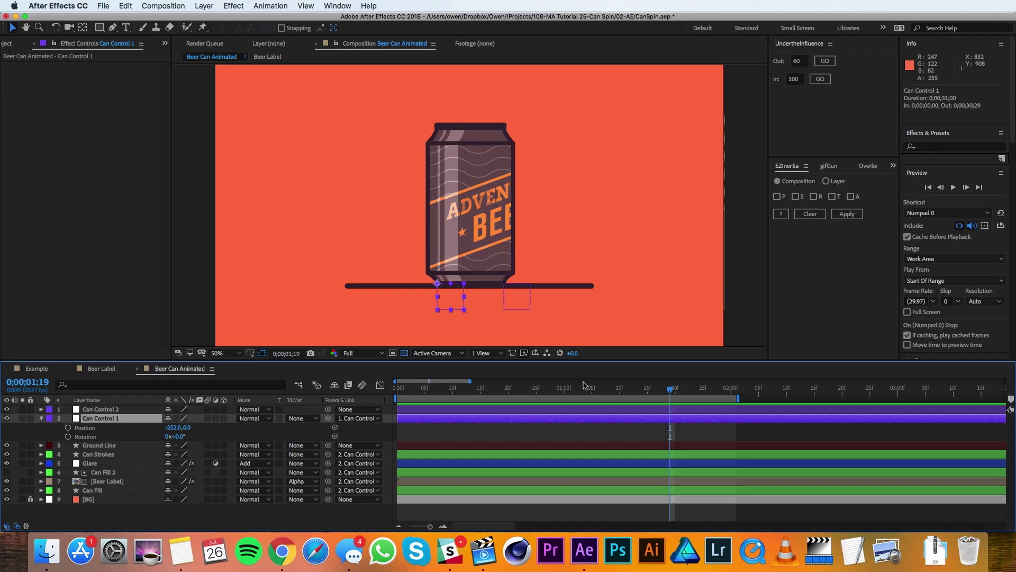
{"action": "left_click", "coordinate": [572, 389]}
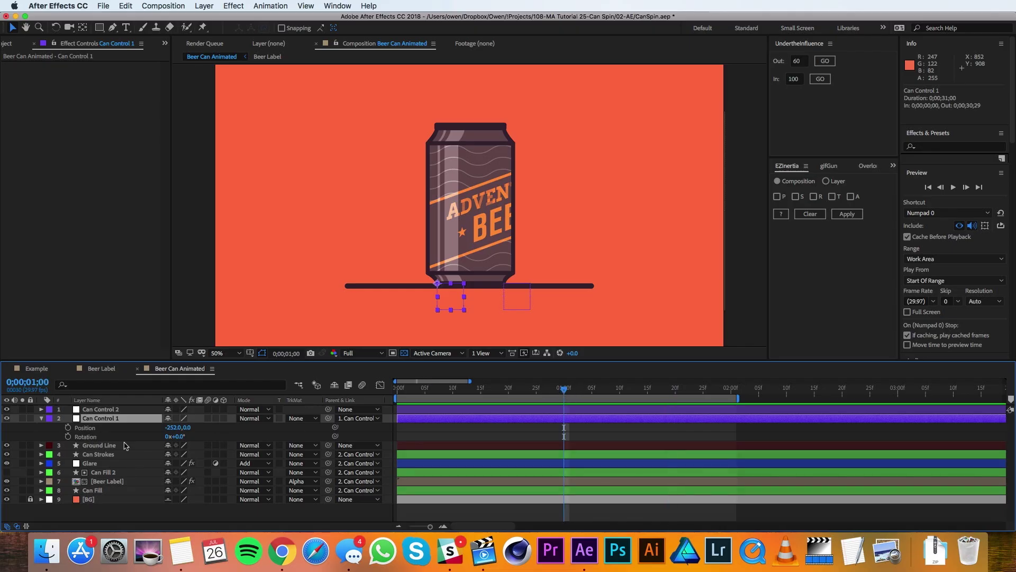
{"action": "left_click", "coordinate": [68, 427]}
{"action": "left_click", "coordinate": [68, 436]}
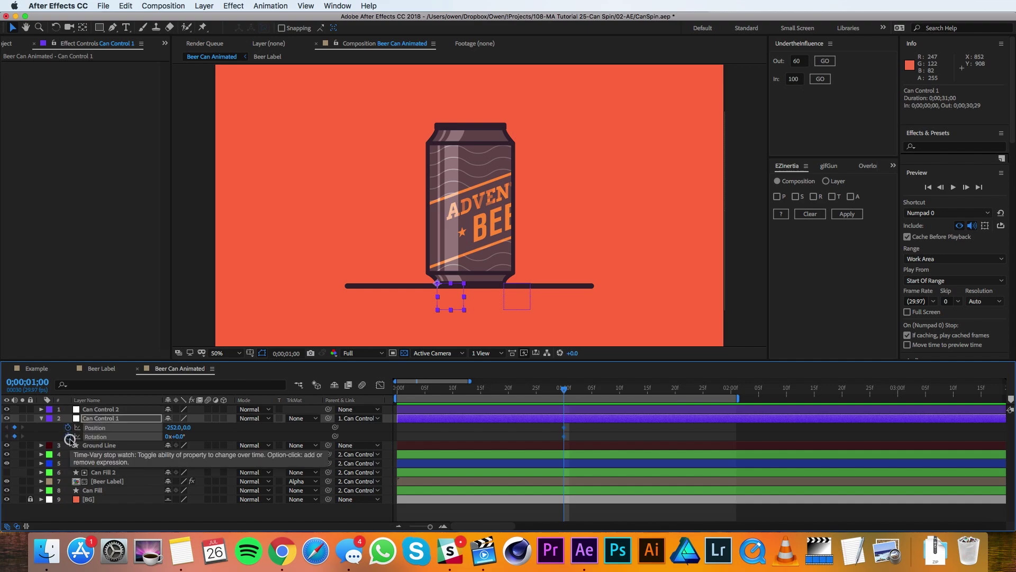
{"action": "left_click", "coordinate": [179, 437]}
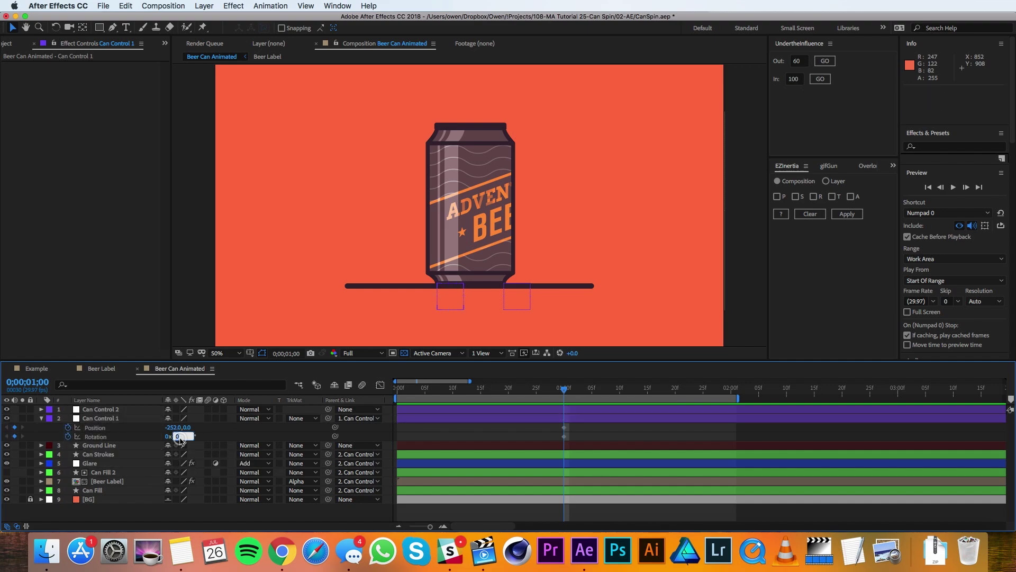
{"action": "type", "text": "-5"}
{"action": "key", "text": "Return"}
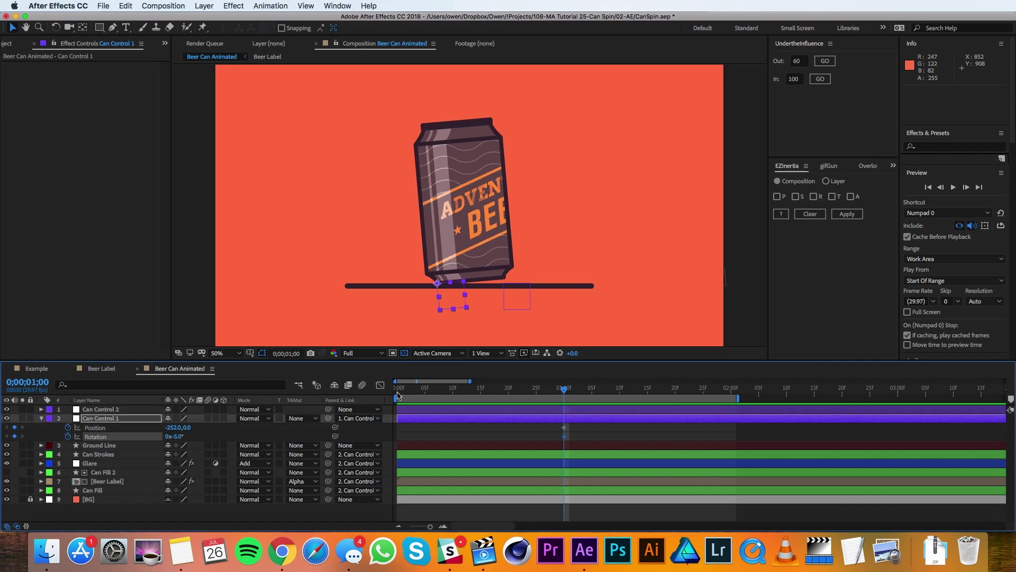
Step: At frame 0, set Rotation to 0° and move the can far right along X
{"action": "left_click_drag", "start_coordinate": [418, 393], "coordinate": [396, 393]}
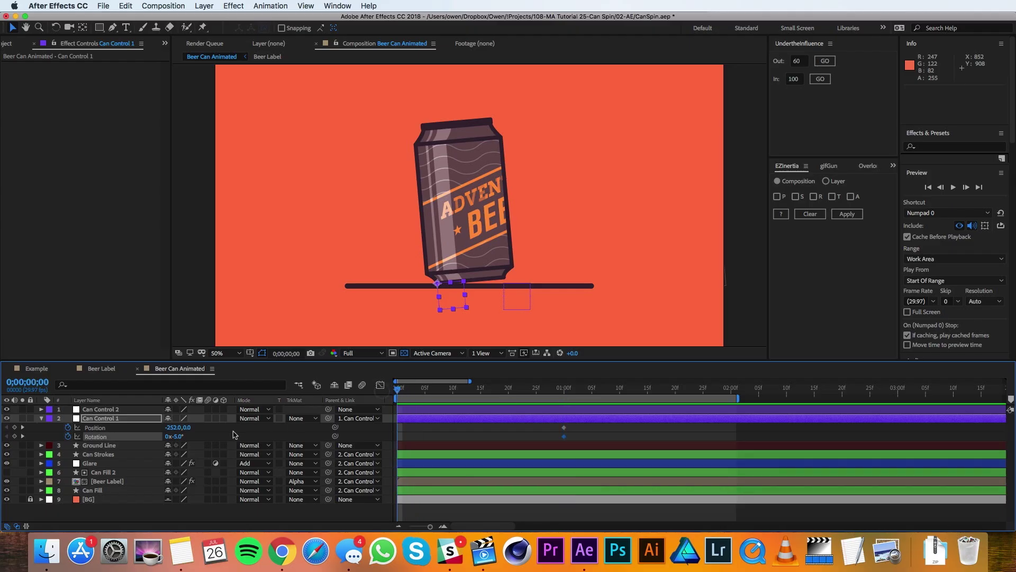
{"action": "left_click", "coordinate": [179, 436]}
{"action": "type", "text": "0"}
{"action": "key", "text": "Return"}
{"action": "left_click_drag", "start_coordinate": [174, 427], "coordinate": [299, 430]}
{"action": "left_click_drag", "start_coordinate": [568, 392], "coordinate": [580, 392]}
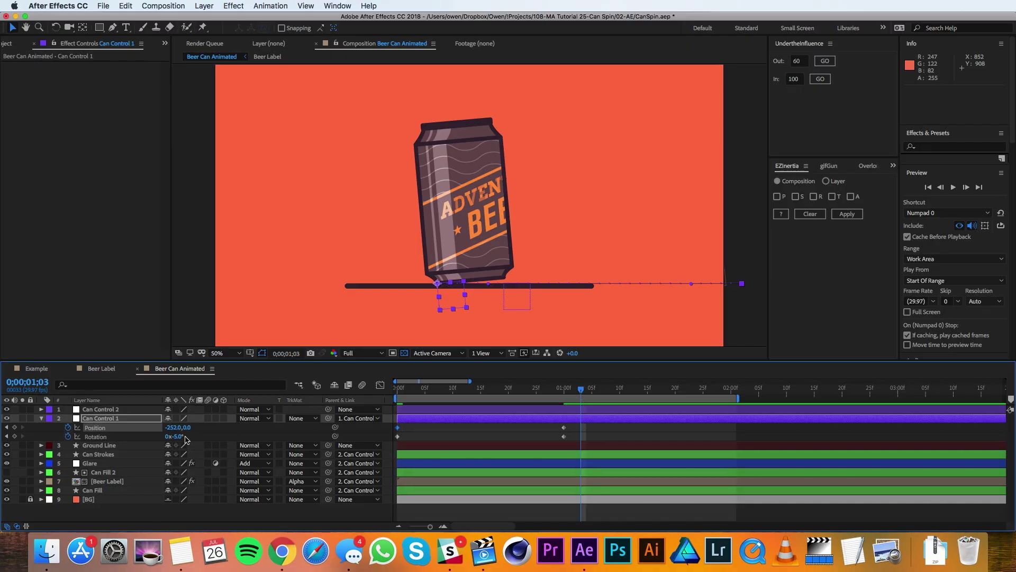
{"action": "left_click", "coordinate": [179, 436]}
Step: Set Rotation back to 0° at 1;03 and apply Easy Ease to the one-second Position keyframe
{"action": "key", "text": "Return"}
{"action": "left_click", "coordinate": [286, 437]}
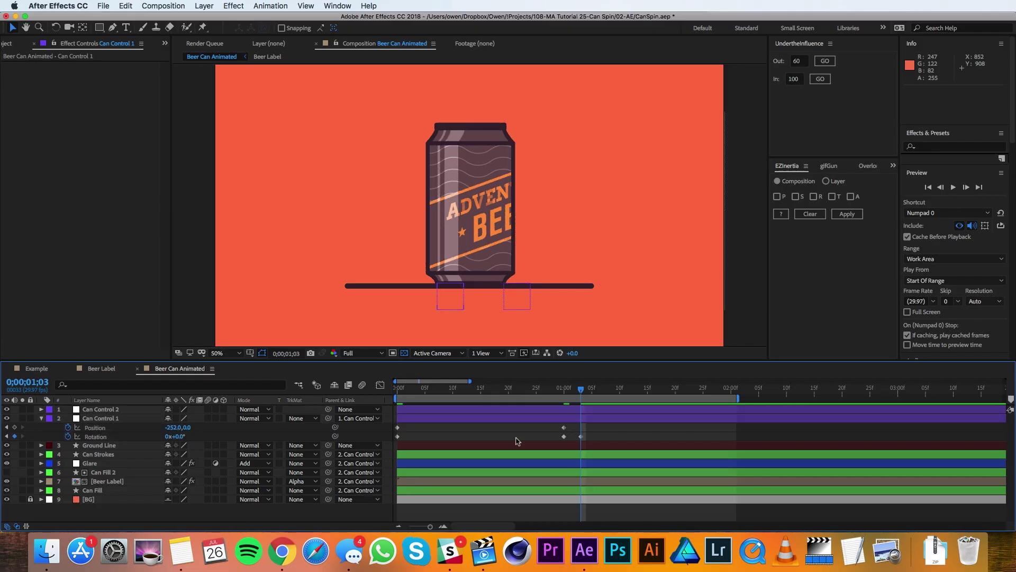
{"action": "left_click", "coordinate": [562, 429]}
{"action": "right_click", "coordinate": [563, 430]}
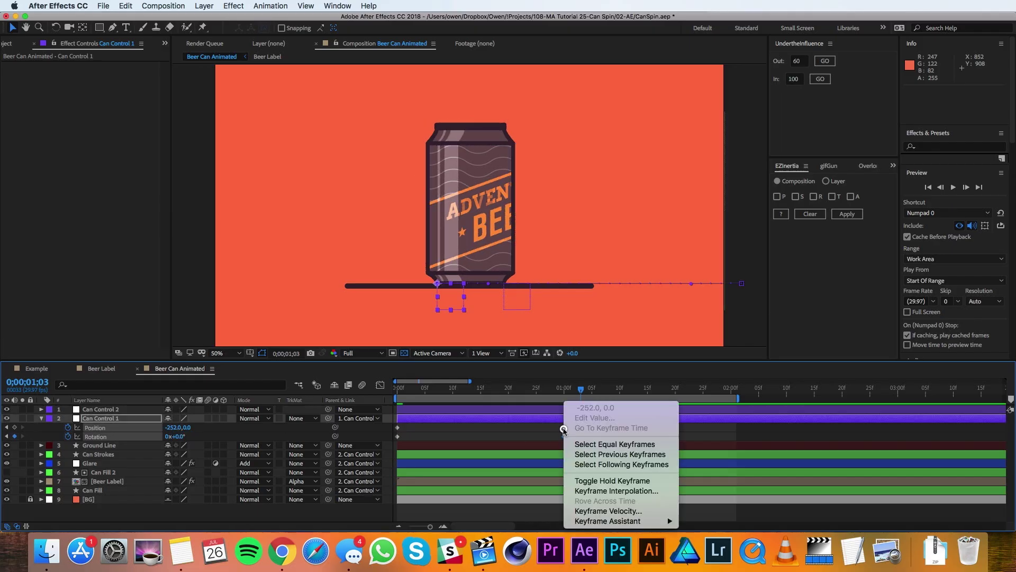
{"action": "mouse_move", "coordinate": [614, 521]}
{"action": "left_click", "coordinate": [720, 464]}
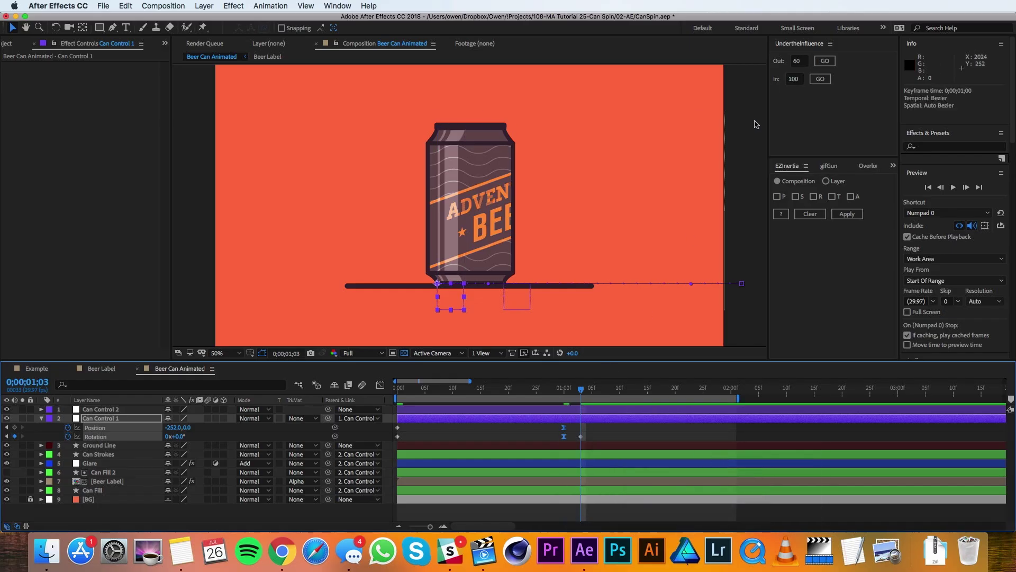
Step: Set the keyframe ease influence to 75 outgoing and 100 incoming in UndertheInfluence
{"action": "left_click_drag", "start_coordinate": [802, 63], "coordinate": [789, 63]}
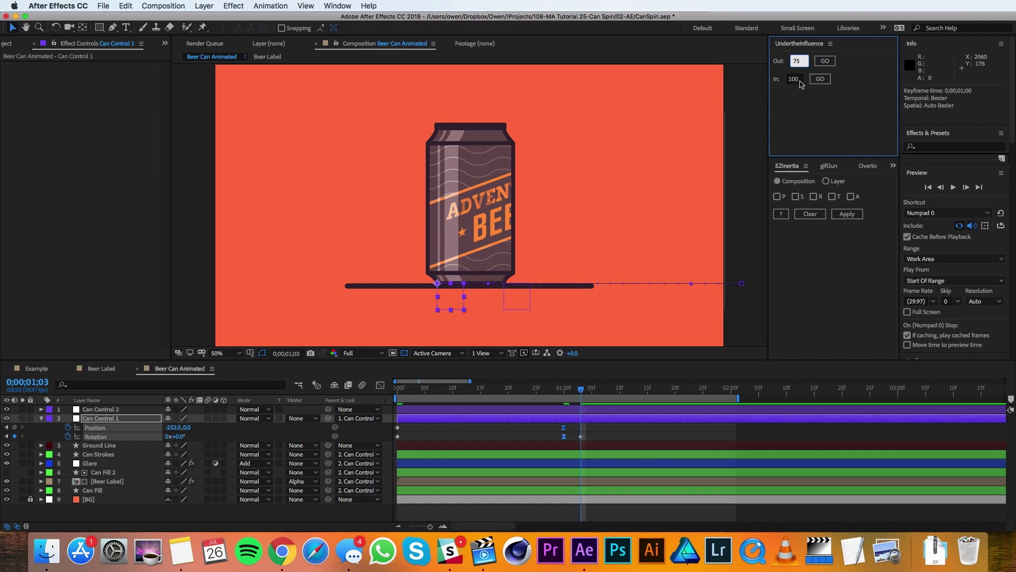
{"action": "left_click", "coordinate": [825, 61]}
{"action": "left_click", "coordinate": [819, 79]}
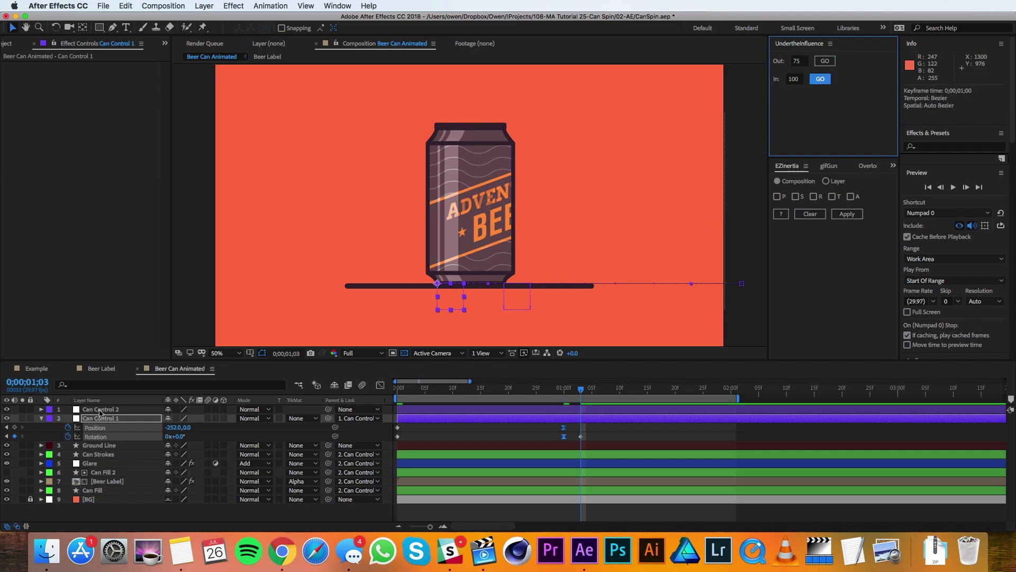
{"action": "left_click", "coordinate": [100, 410]}
Step: Keyframe Can Control 2's Rotation at 0° at 1;03, 3° at 1;06, then back to 0° three frames later
{"action": "key", "text": "r"}
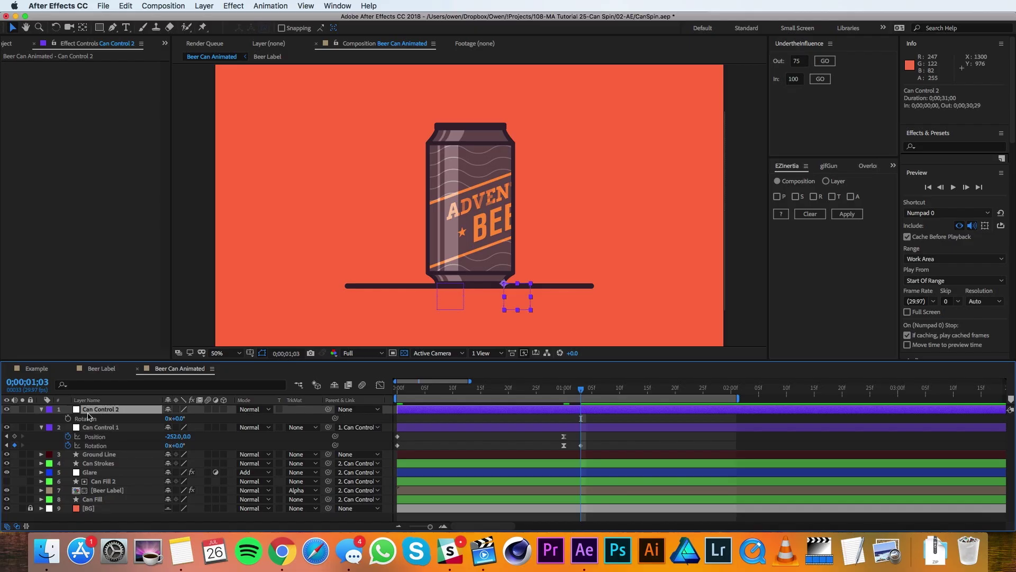
{"action": "left_click", "coordinate": [69, 418]}
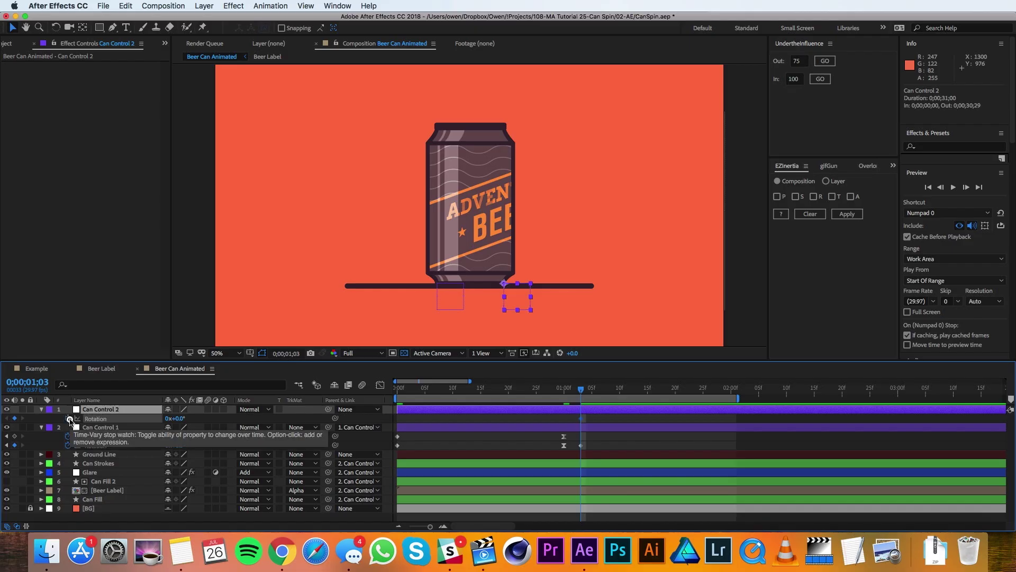
{"action": "left_click_drag", "start_coordinate": [582, 391], "coordinate": [598, 394]}
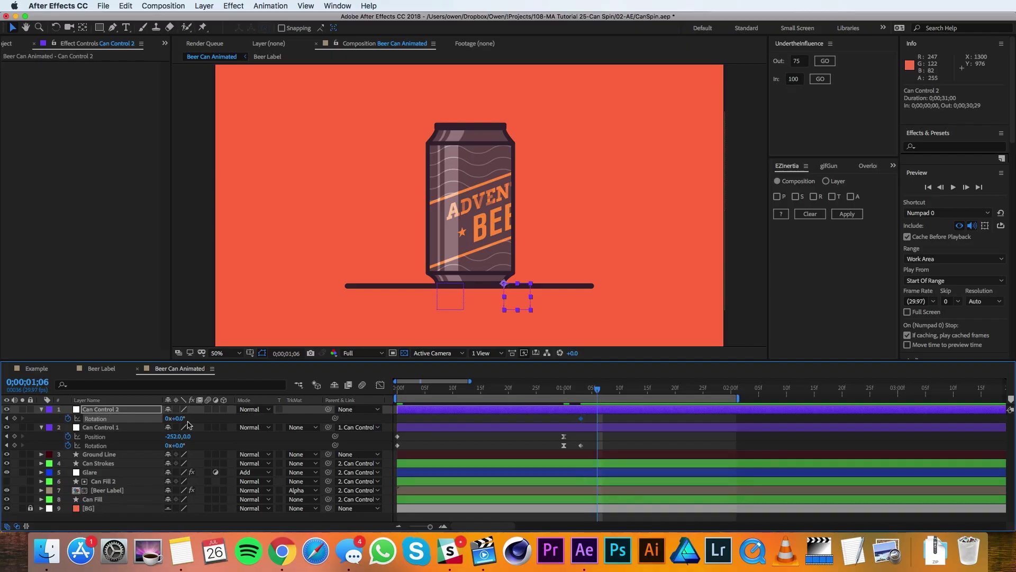
{"action": "left_click", "coordinate": [182, 419]}
{"action": "type", "text": "3"}
{"action": "key", "text": "Return"}
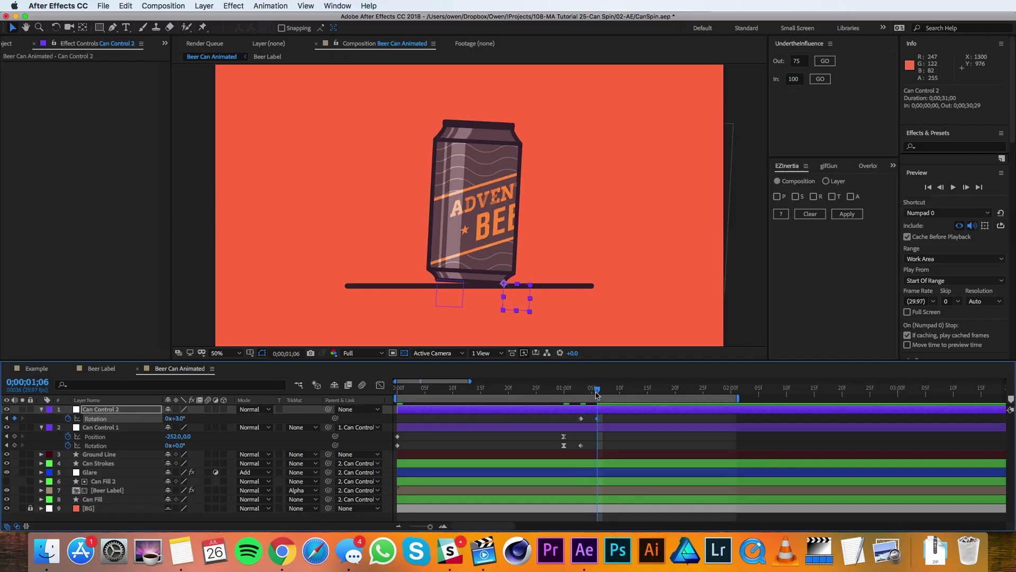
{"action": "left_click_drag", "start_coordinate": [597, 393], "coordinate": [614, 395]}
{"action": "left_click", "coordinate": [179, 419]}
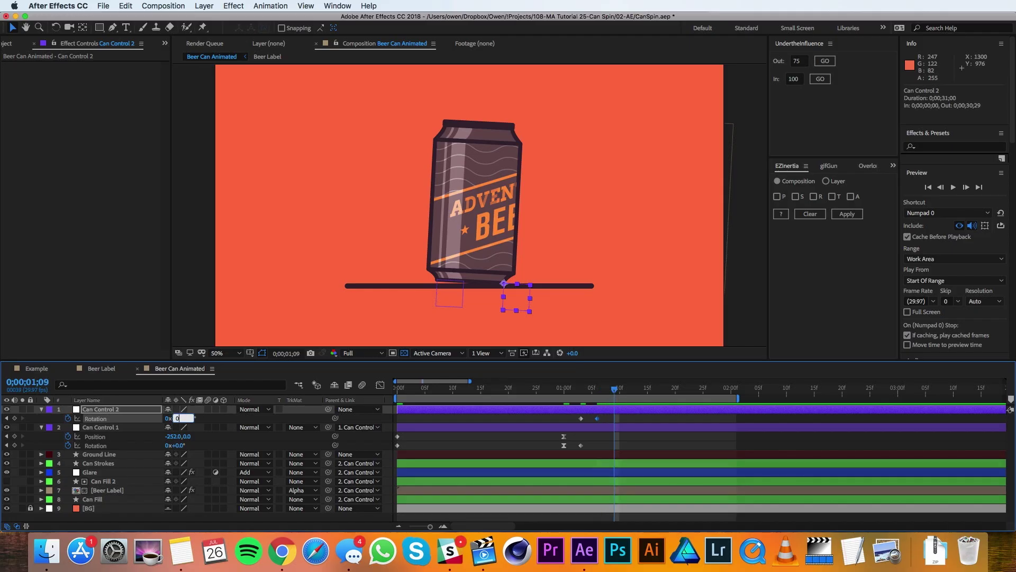
{"action": "type", "text": "0"}
{"action": "key", "text": "Return"}
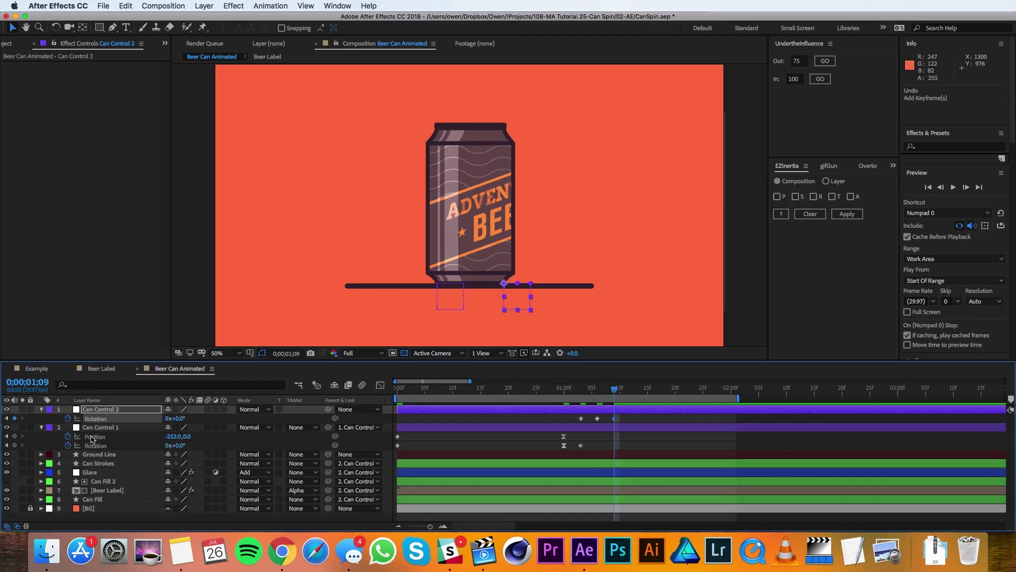
Step: Key Can Control 1's Rotation at 0°, then -1° at 1;11 and back to 0° at 1;13
{"action": "left_click", "coordinate": [15, 446]}
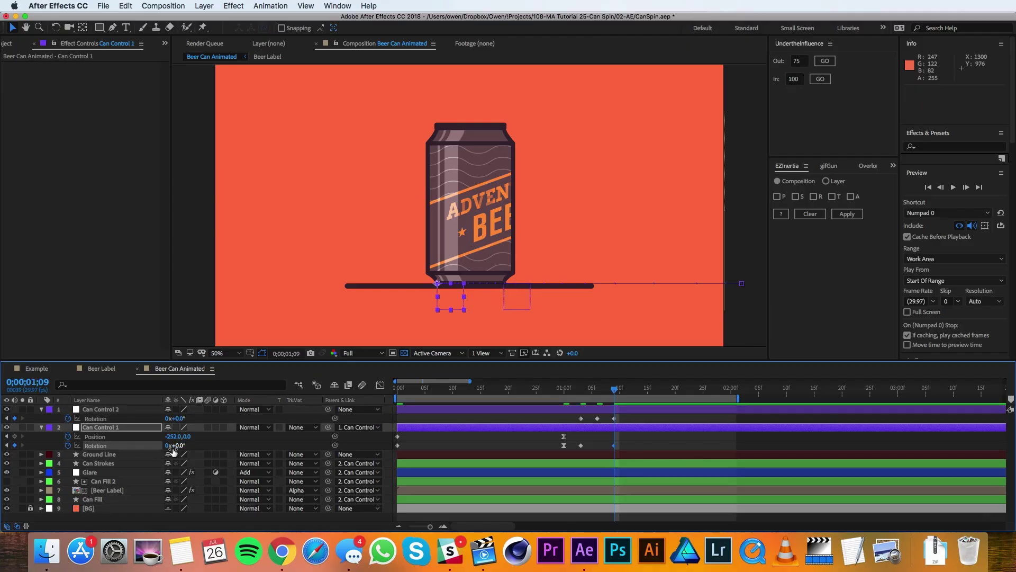
{"action": "left_click_drag", "start_coordinate": [616, 391], "coordinate": [625, 390]}
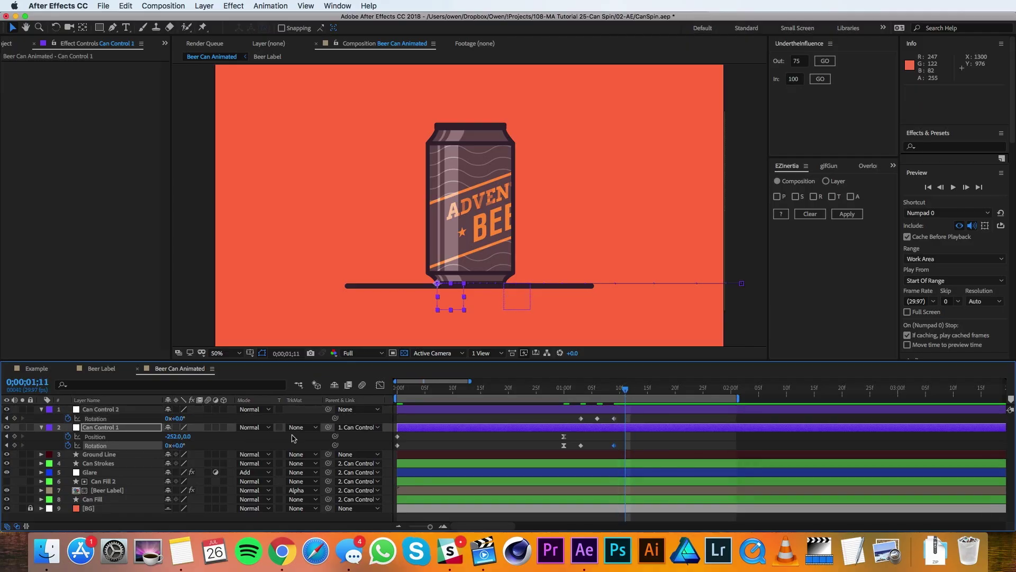
{"action": "left_click", "coordinate": [183, 446]}
{"action": "type", "text": "-1"}
{"action": "key", "text": "Return"}
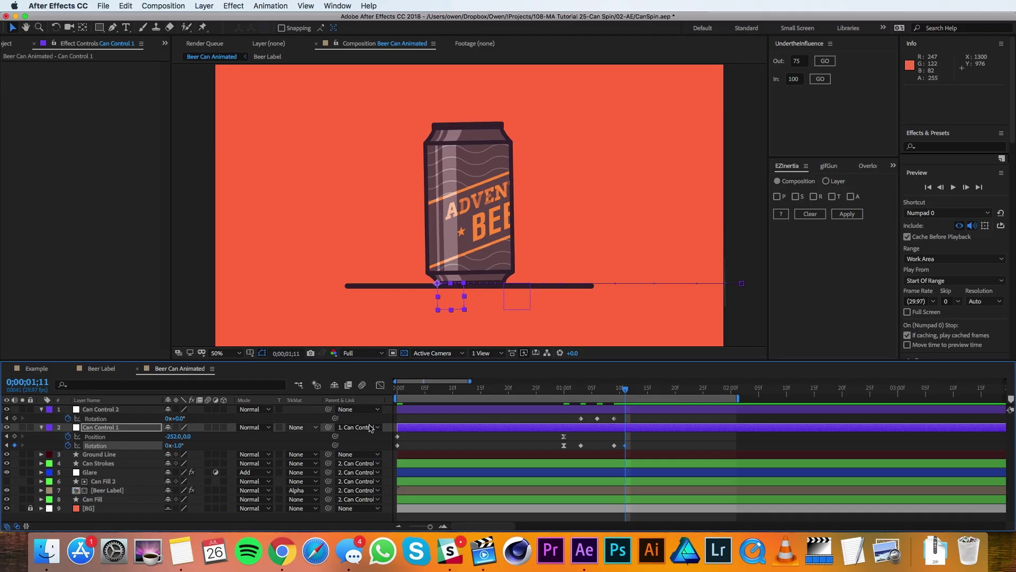
{"action": "left_click_drag", "start_coordinate": [626, 394], "coordinate": [637, 392]}
{"action": "left_click", "coordinate": [177, 447]}
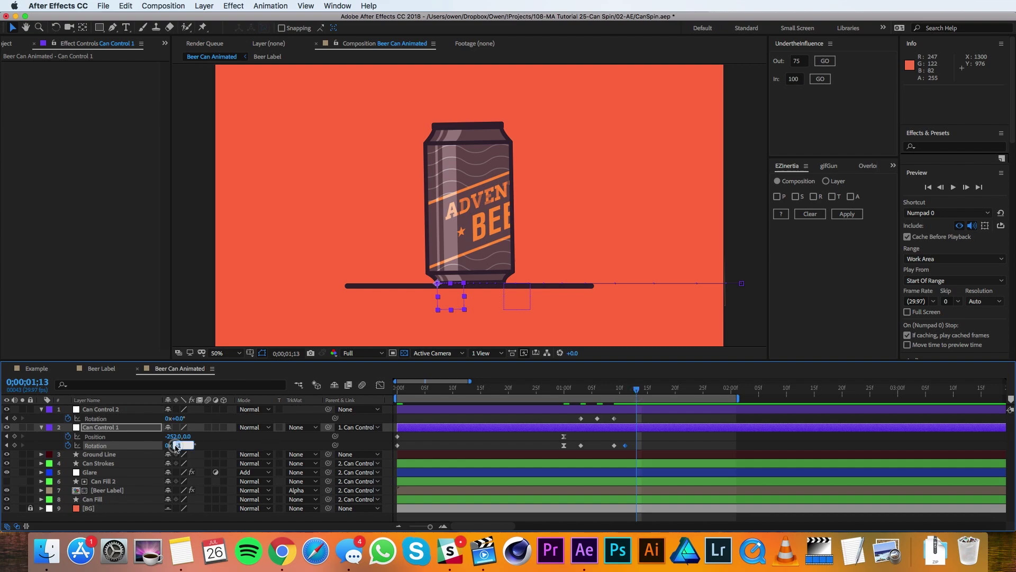
{"action": "type", "text": "0"}
{"action": "key", "text": "Return"}
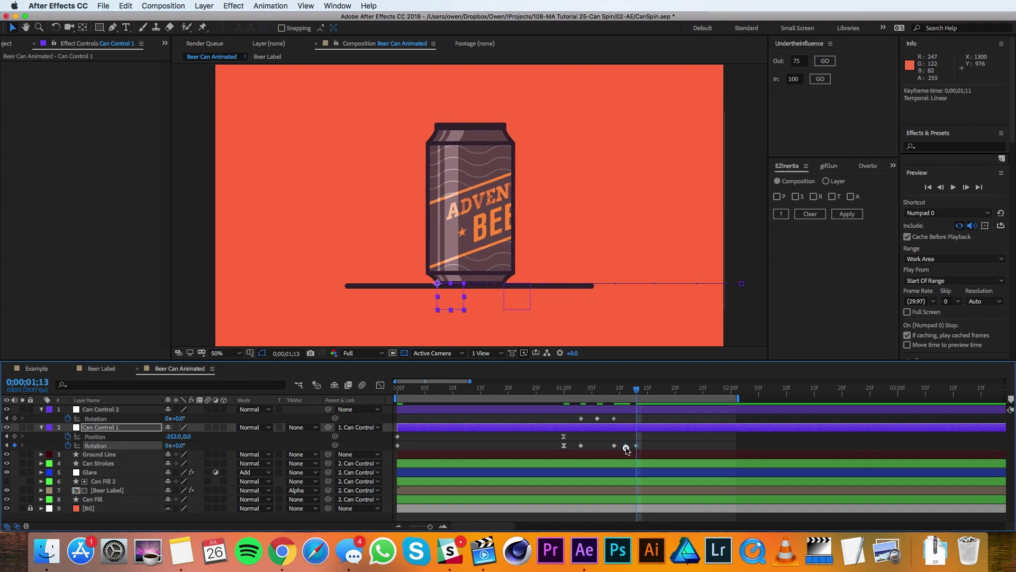
Step: Apply Easy Ease to the selected rotation keyframes and start the preview
{"action": "left_click", "coordinate": [597, 418], "text": "shift"}
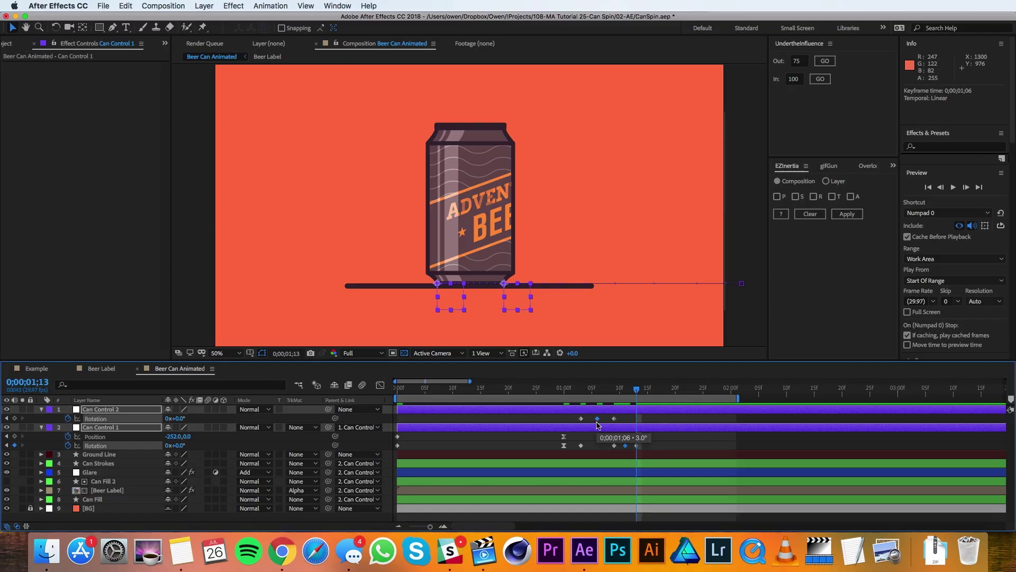
{"action": "right_click", "coordinate": [597, 422]}
{"action": "mouse_move", "coordinate": [669, 520]}
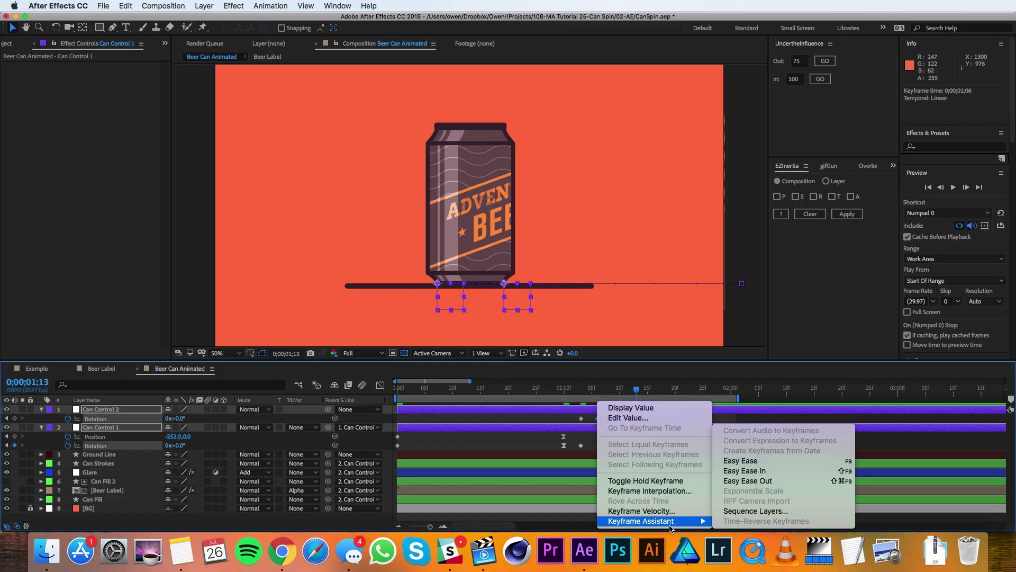
{"action": "left_click", "coordinate": [728, 466]}
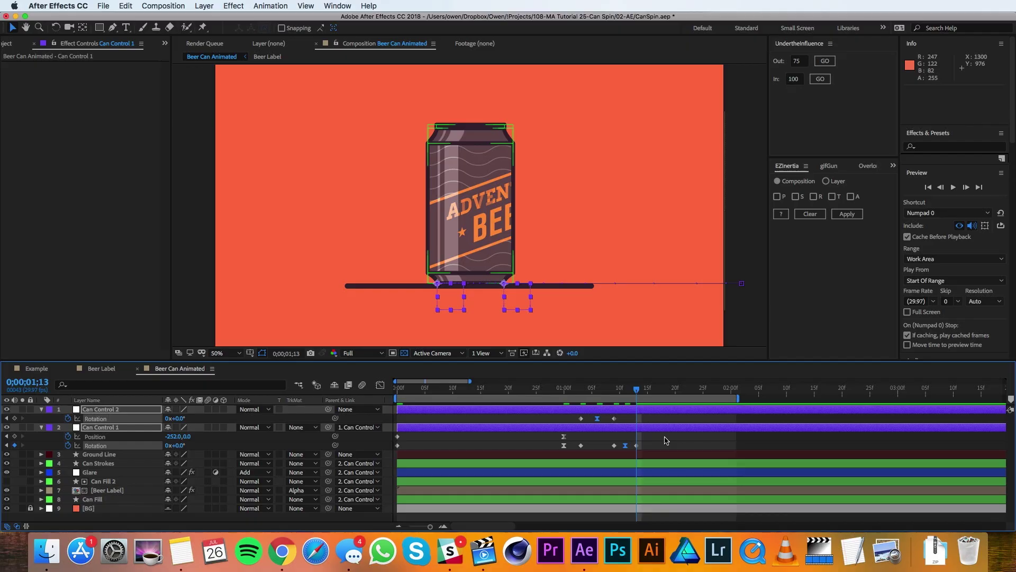
{"action": "key", "text": "space"}
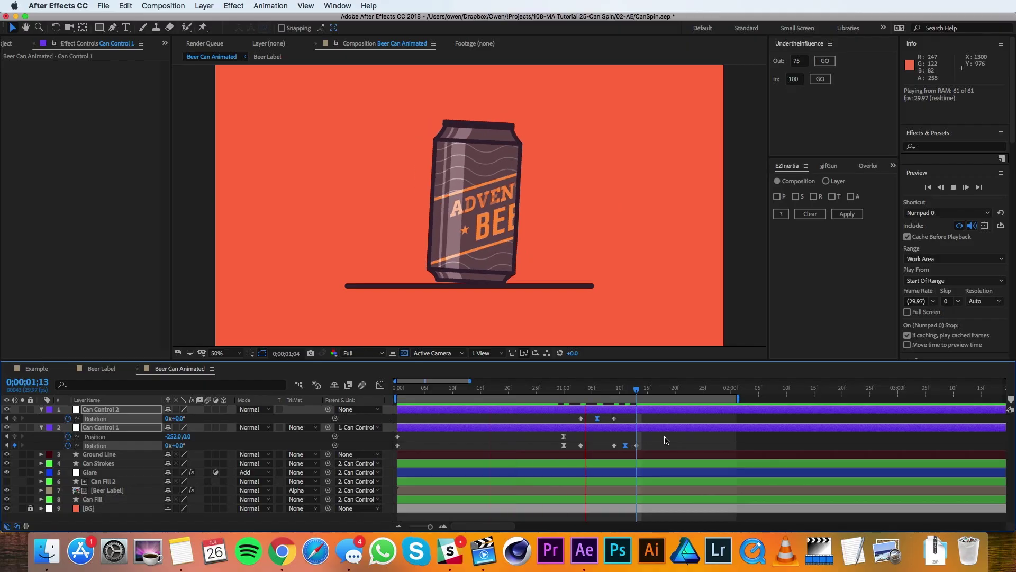
Step: Stop the preview playback and select the Beer Label layer
{"action": "key", "text": "space"}
{"action": "left_click", "coordinate": [117, 490]}
Step: Set a Beer Label Position keyframe at frame 0 (528, -271)
{"action": "key", "text": "p"}
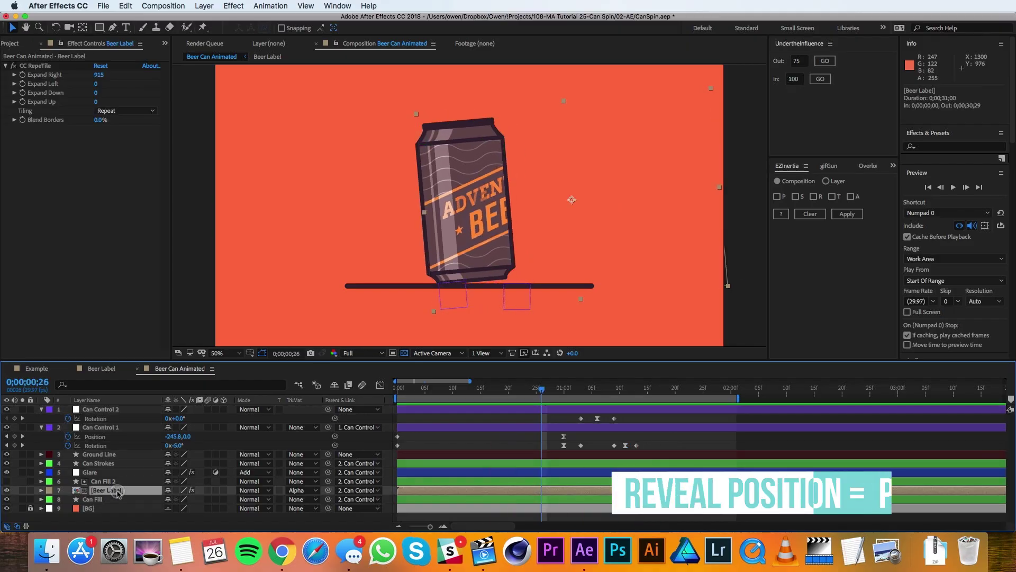
{"action": "key", "text": "super+z"}
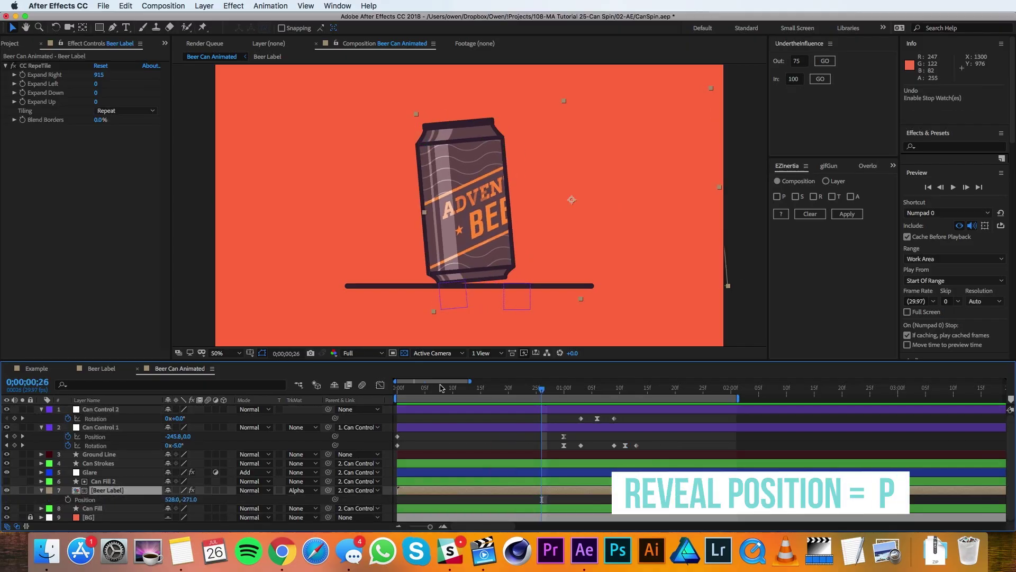
{"action": "left_click_drag", "start_coordinate": [442, 388], "coordinate": [366, 386]}
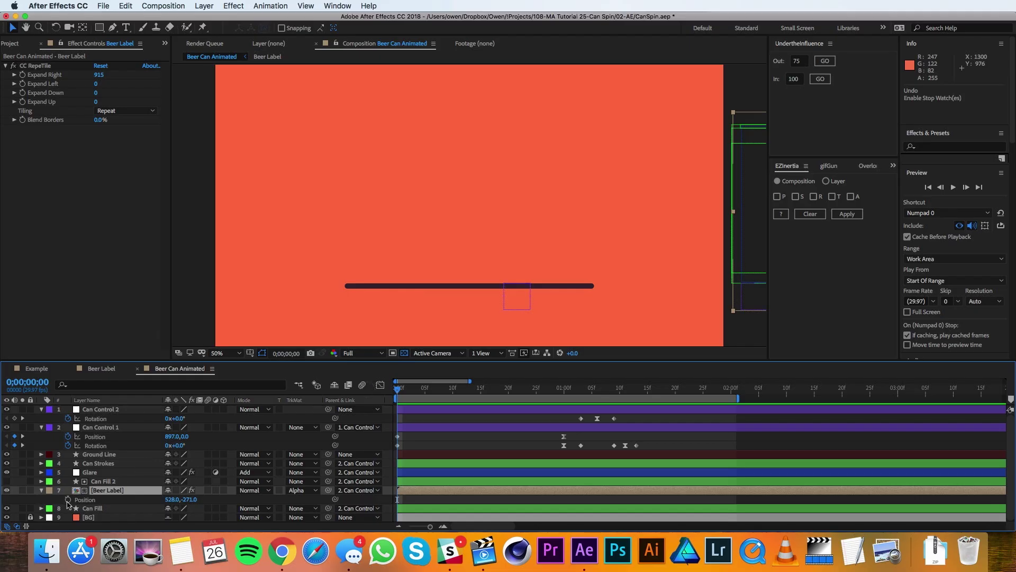
{"action": "left_click", "coordinate": [68, 500]}
Step: At one second, slide the label's X Position to -713 and ease into that keyframe
{"action": "left_click_drag", "start_coordinate": [403, 391], "coordinate": [563, 405]}
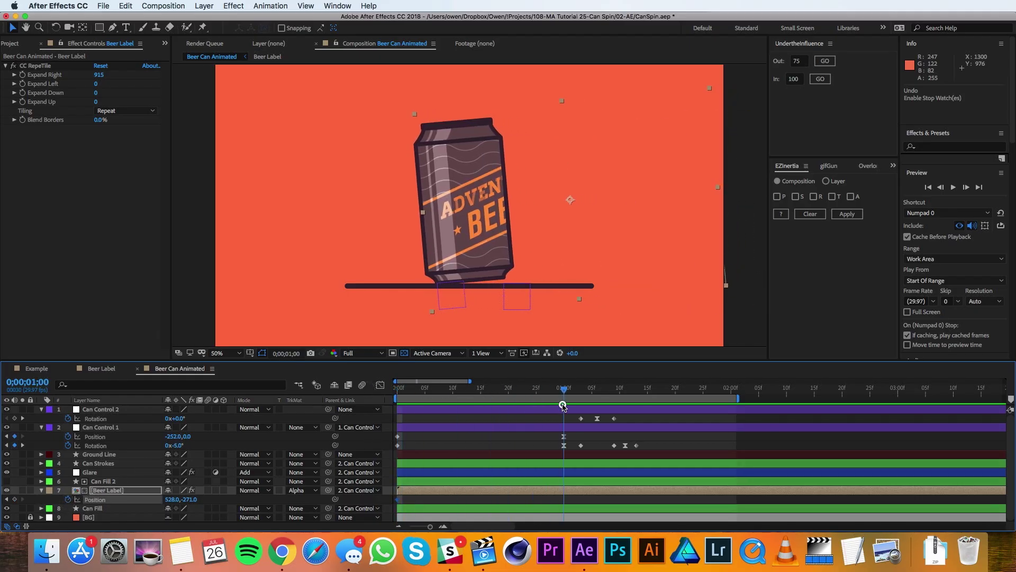
{"action": "left_click_drag", "start_coordinate": [173, 504], "coordinate": [114, 505]}
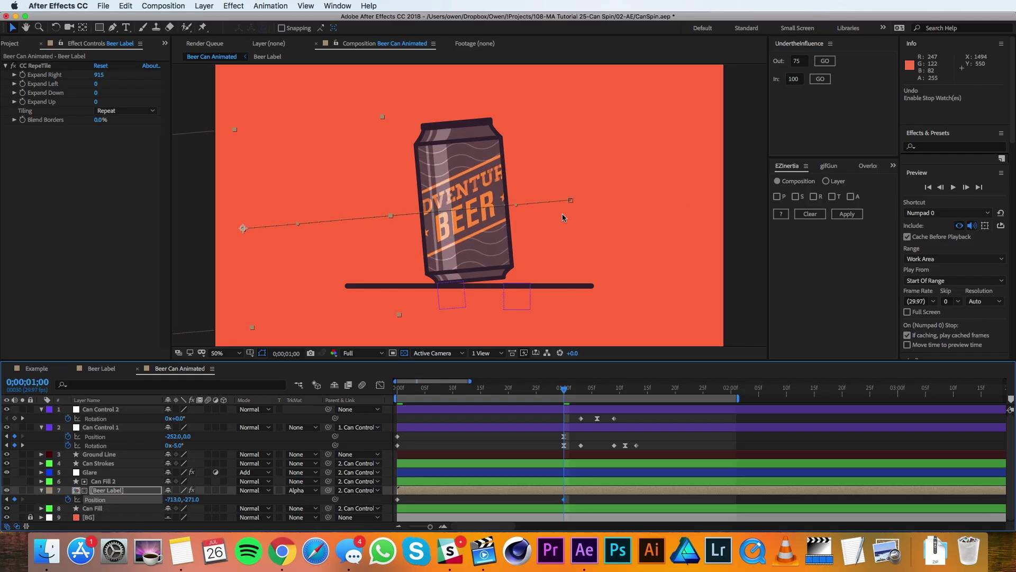
{"action": "left_click", "coordinate": [821, 80]}
{"action": "left_click", "coordinate": [820, 79]}
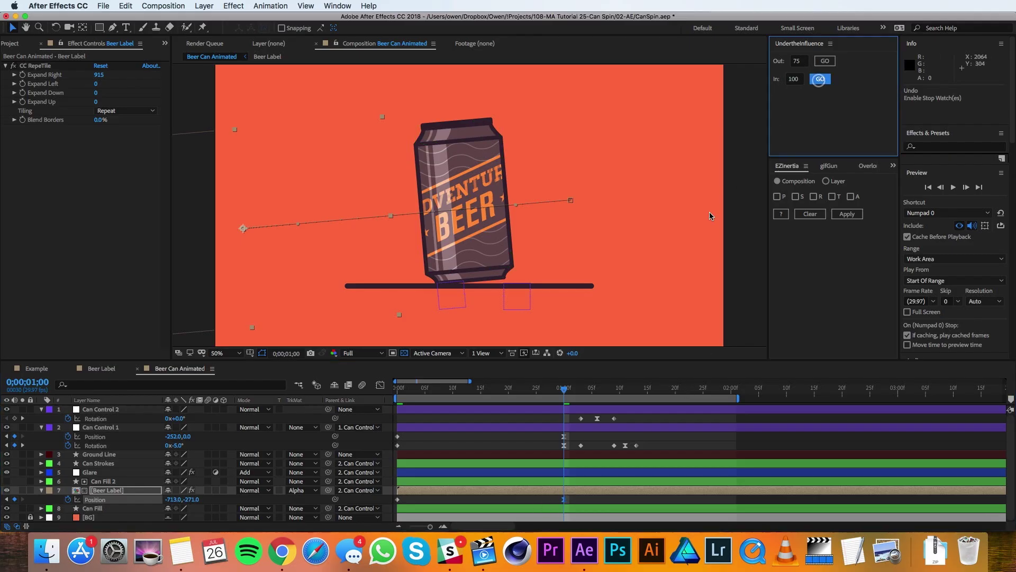